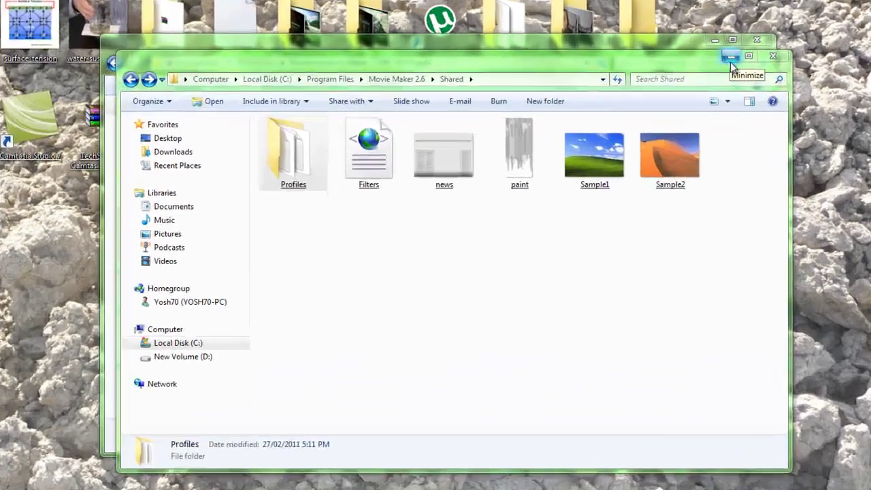
# - Minimize the Shared and Windows Movie Maker 2 (XP) HD Plugins Explorer windows
pyautogui.click(718, 122)
pyautogui.click(717, 30)
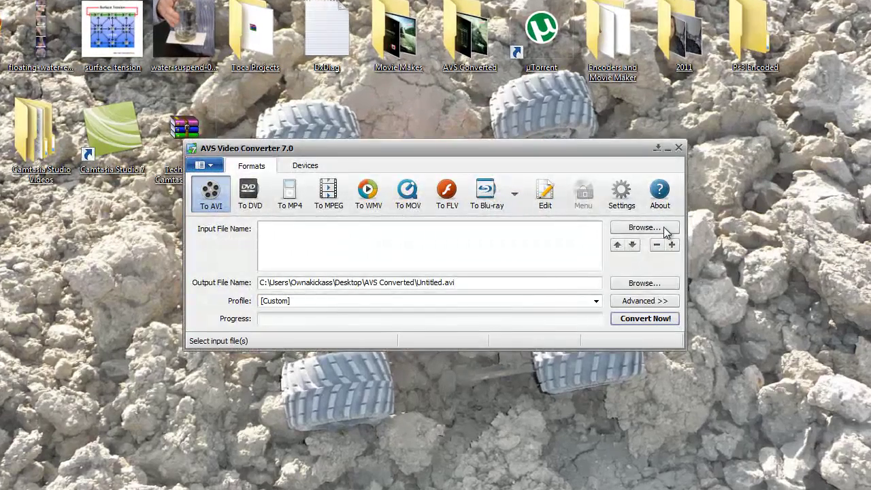
# - Glance at the Open Input Video File dialog without choosing a file, then quit AVS Video Converter 7.0
pyautogui.click(660, 229)
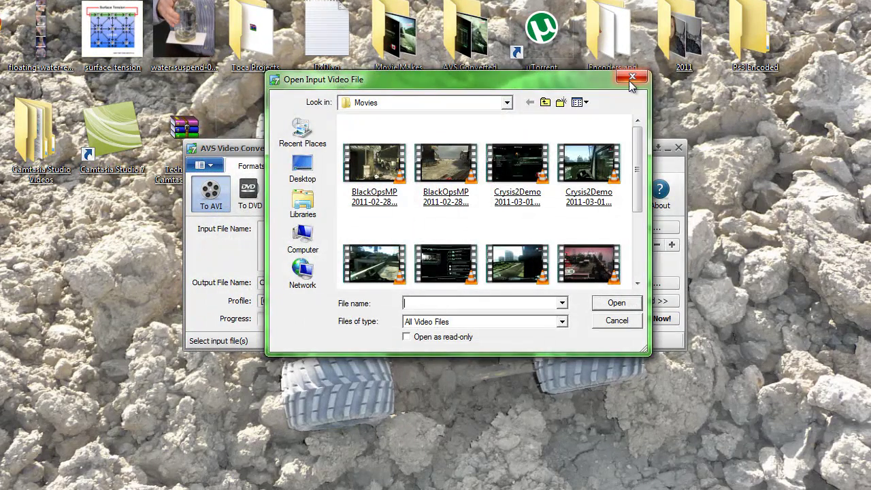
pyautogui.click(632, 81)
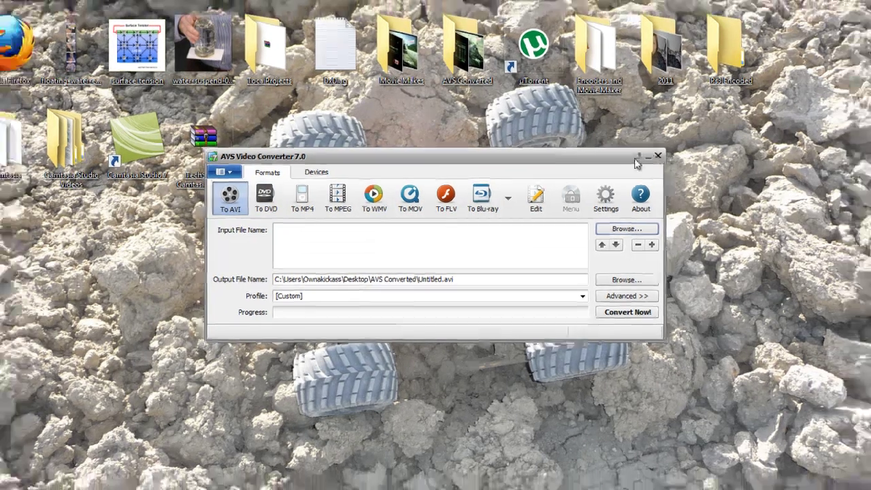
pyautogui.click(679, 150)
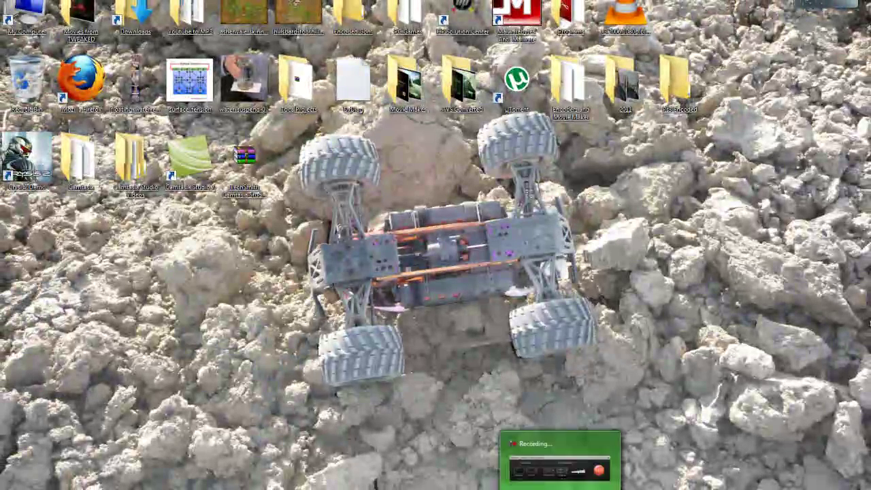
# - Put clip 001 on the timeline and confirm WMV-HD-1920x1080 is offered as a save profile, then cancel and quit
pyautogui.moveTo(527, 487)
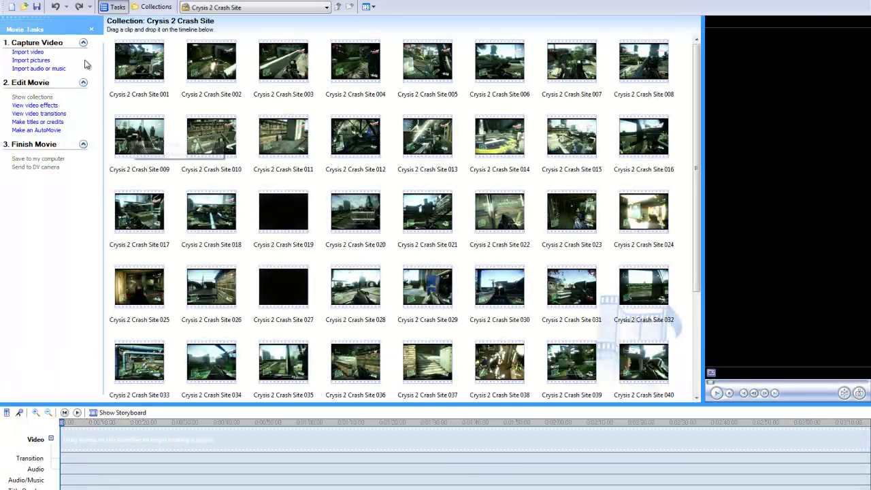
pyautogui.moveTo(137, 93); pyautogui.dragTo(94, 455)
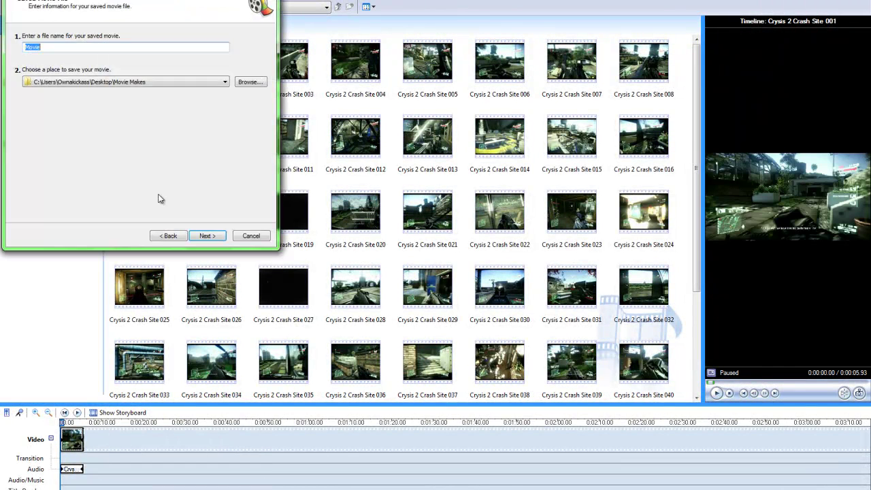
pyautogui.click(207, 237)
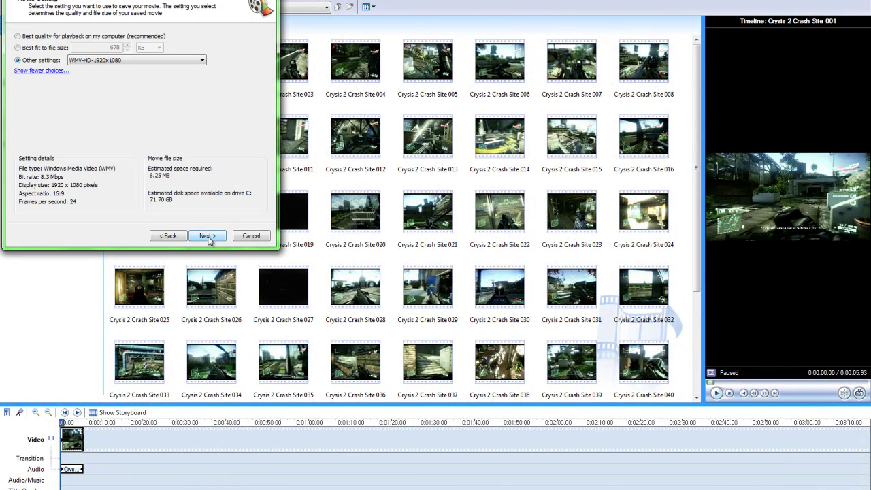
pyautogui.click(132, 61)
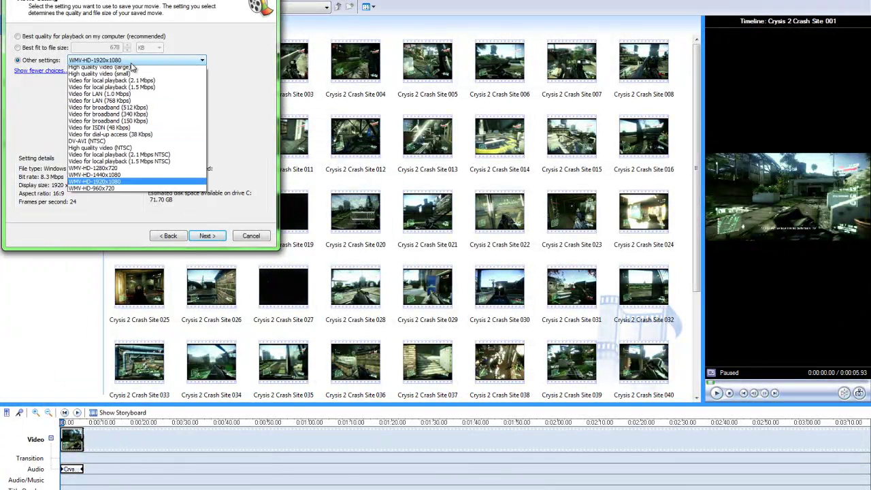
pyautogui.click(132, 61)
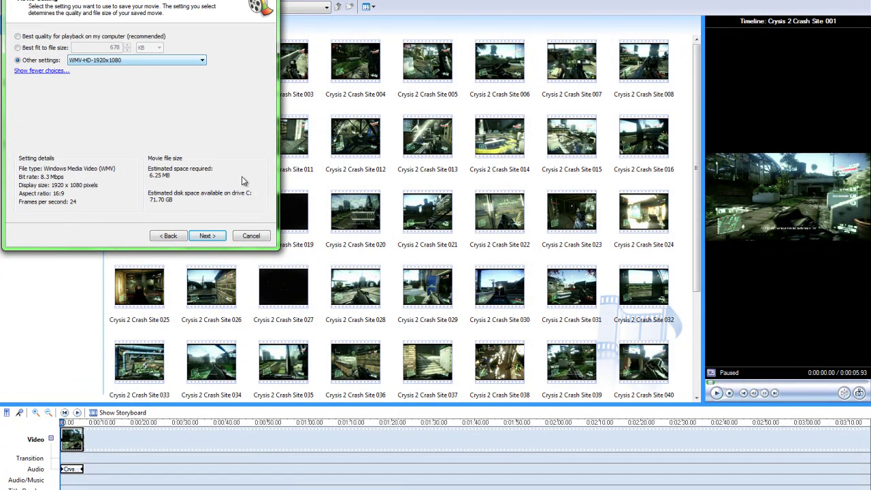
pyautogui.click(251, 236)
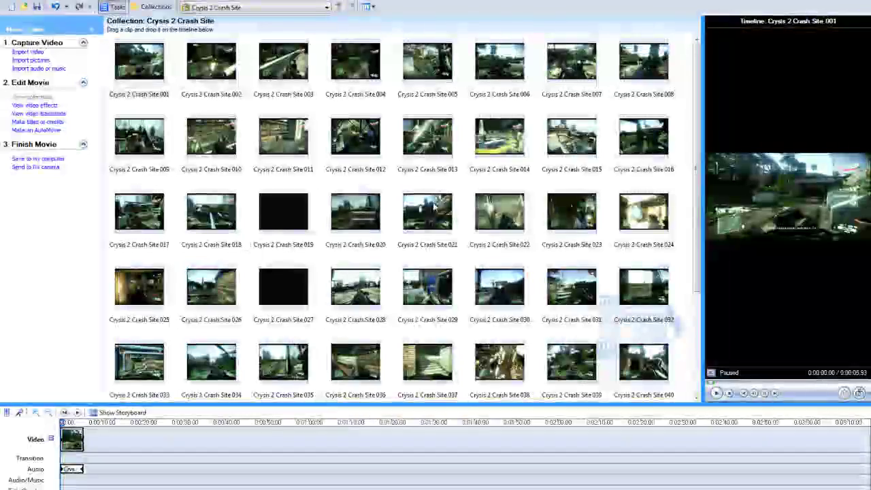
pyautogui.hotkey('alt', 'F4')
# - Discard the untitled project's changes and restore Firefox on the File Dropper page
pyautogui.click(491, 288)
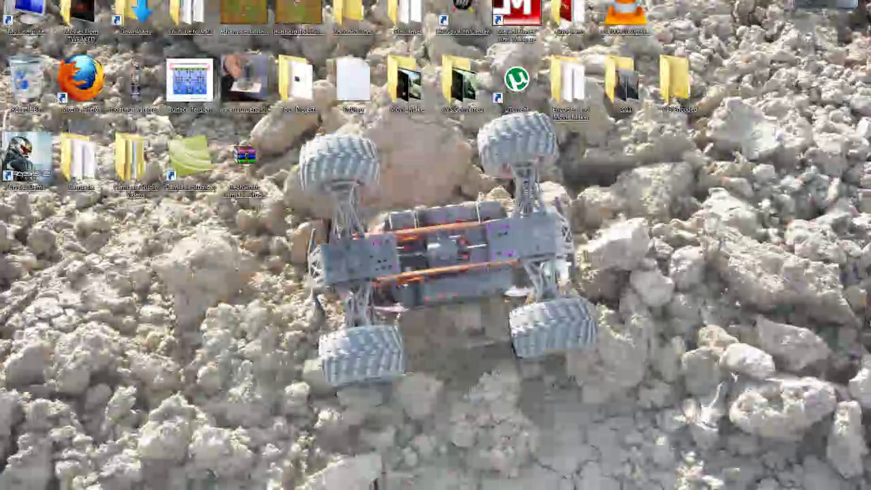
pyautogui.moveTo(141, 488)
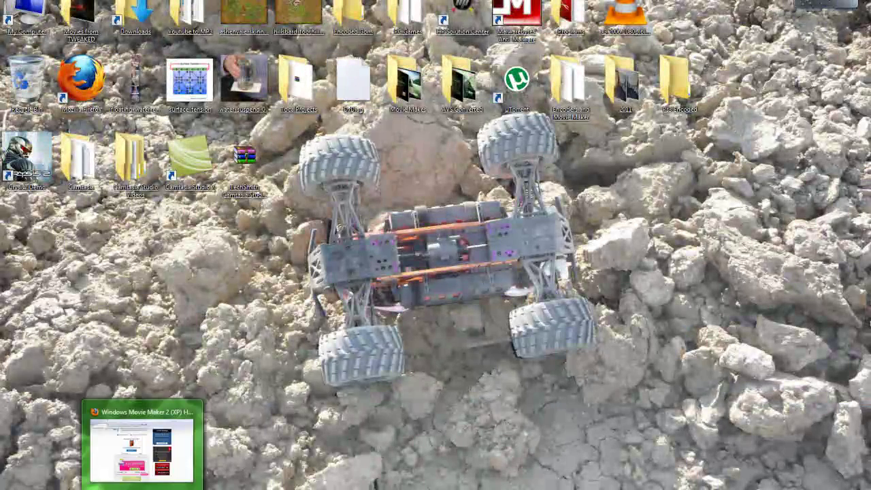
pyautogui.click(142, 446)
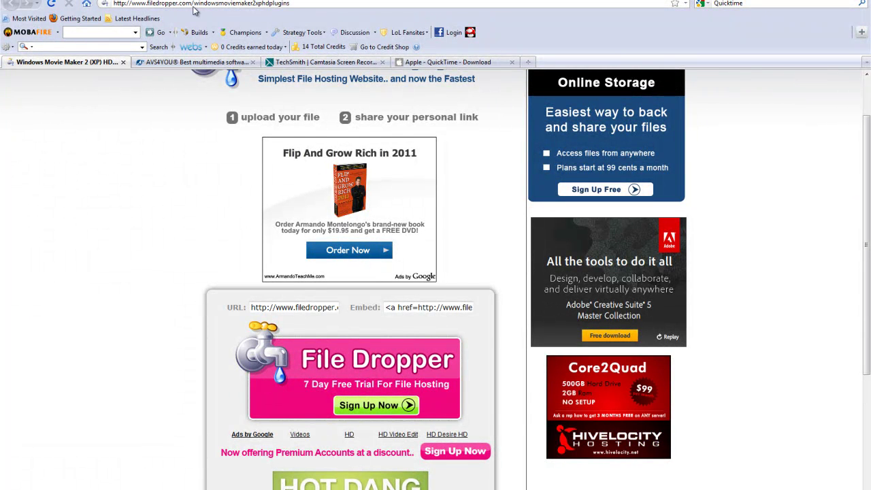
pyautogui.scroll(2, 196, 132)
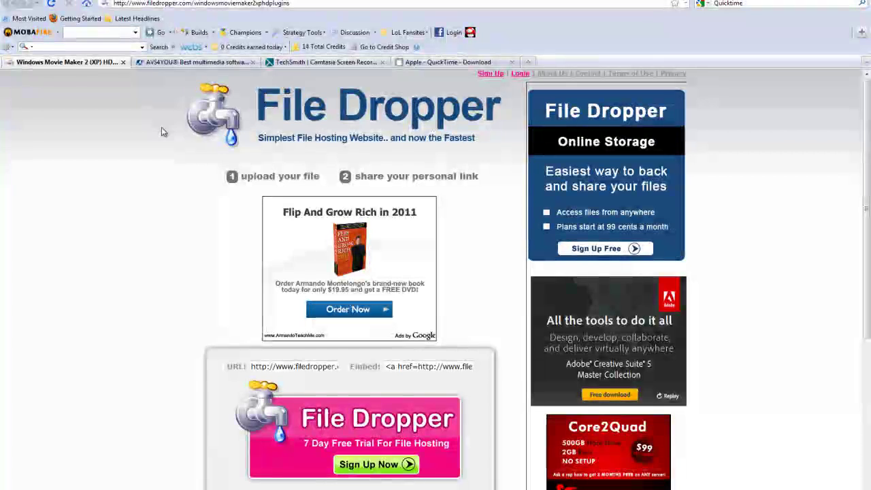
pyautogui.scroll(-4, 161, 132)
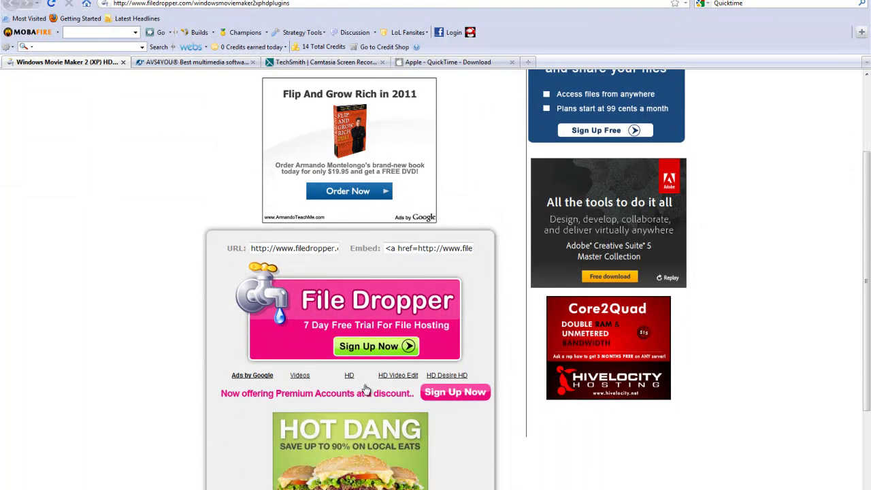
# - Reload File Dropper and start the HD plugins download, then close the tab and minimize Firefox
pyautogui.click(53, 5)
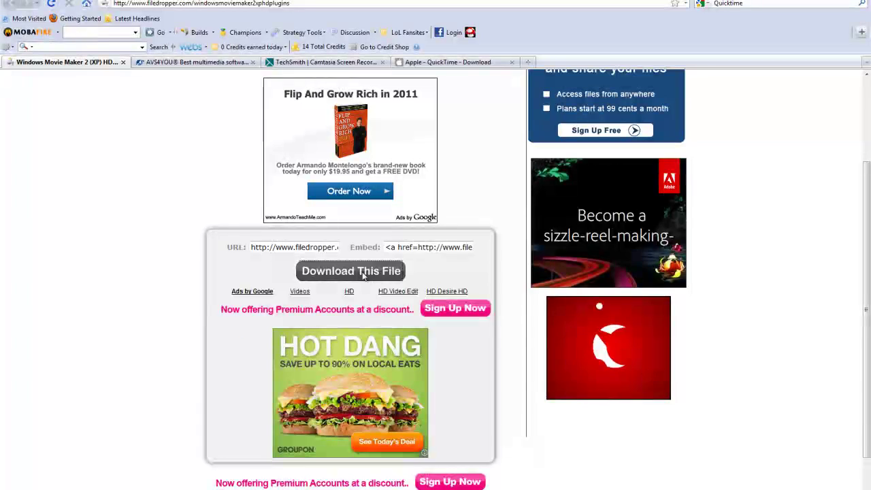
pyautogui.click(364, 272)
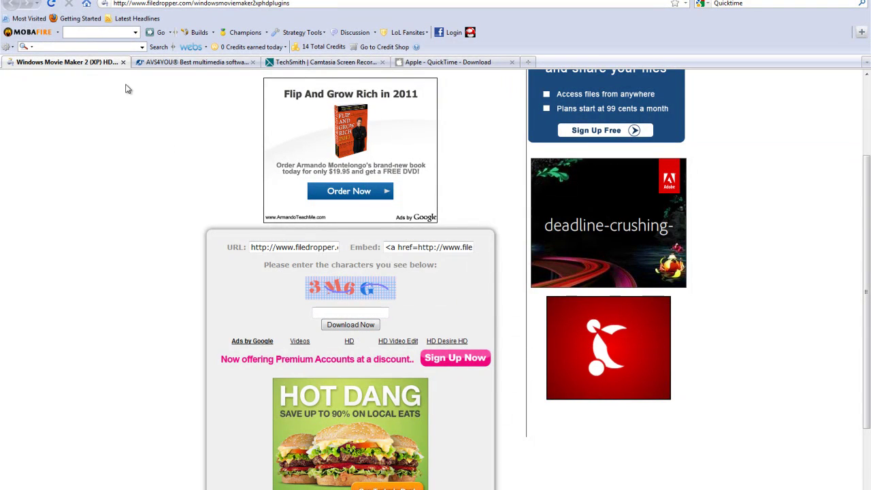
pyautogui.click(123, 62)
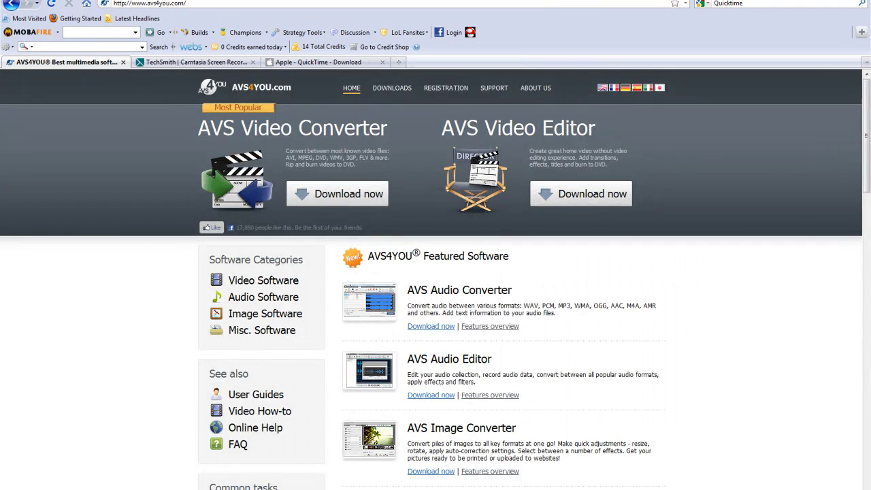
pyautogui.press('super+d')
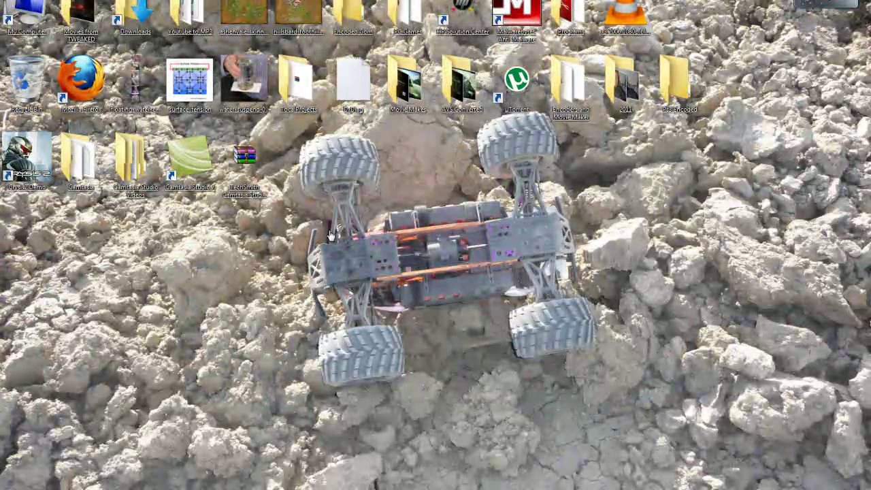
# - Open the Windows Movie Maker 2 (XP) HD Plugins folder inside Downloads
pyautogui.click(249, 156)
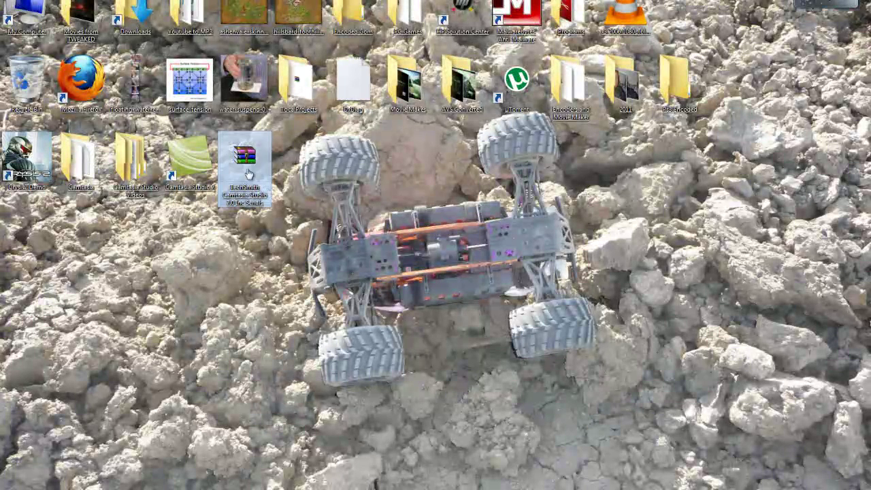
pyautogui.click(410, 213)
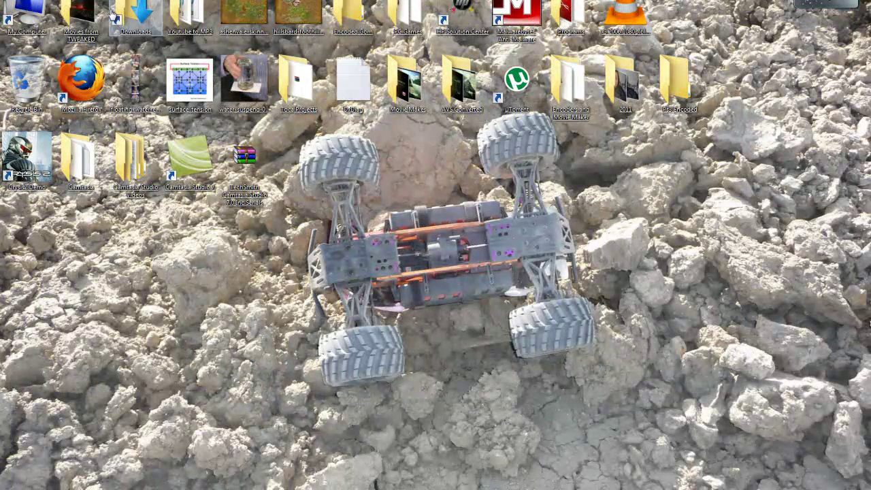
pyautogui.doubleClick(136, 8)
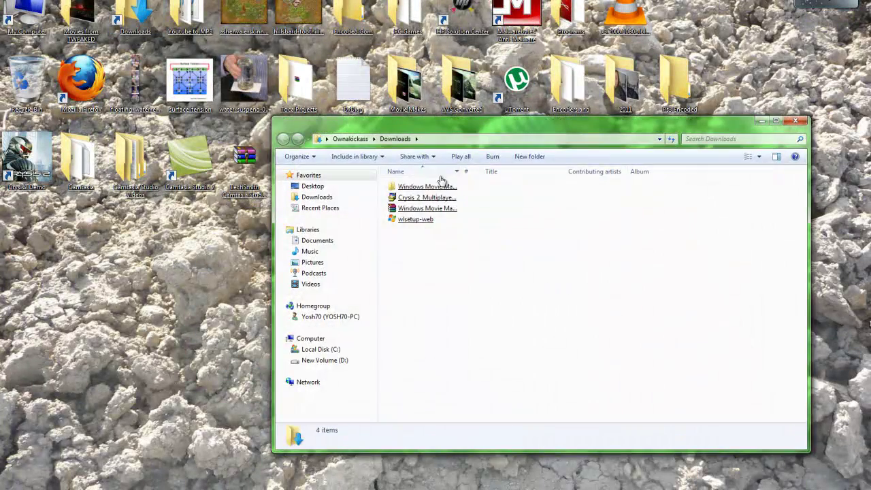
pyautogui.click(448, 188)
pyautogui.doubleClick(448, 189)
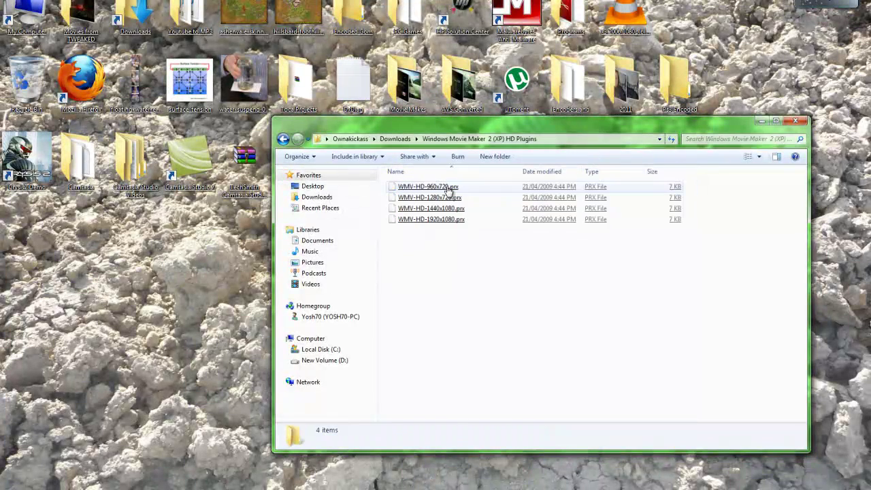
# - Select all four WMV-HD .prx profile files and copy them
pyautogui.moveTo(404, 261); pyautogui.dragTo(437, 190)
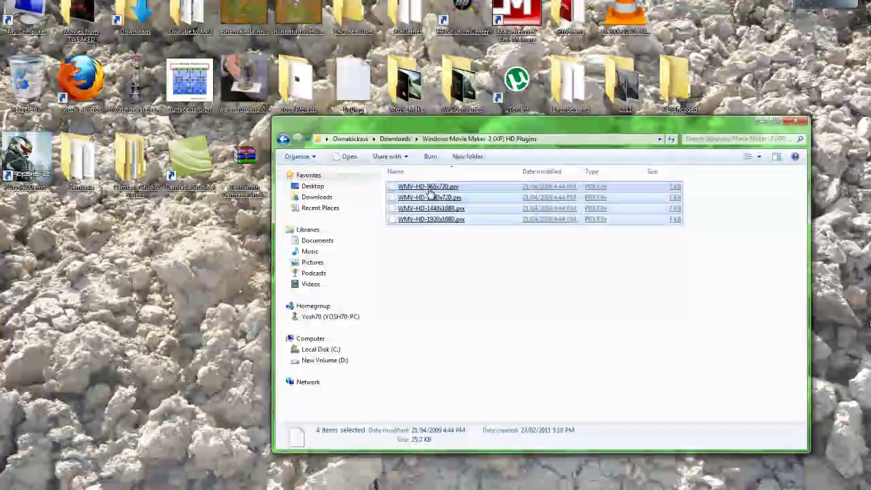
pyautogui.rightClick(428, 184)
pyautogui.click(480, 285)
pyautogui.click(438, 402)
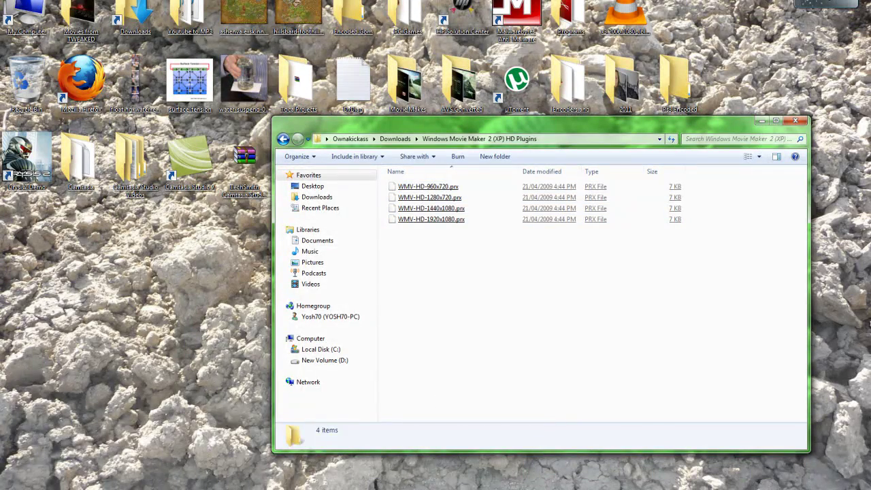
pyautogui.moveTo(180, 487)
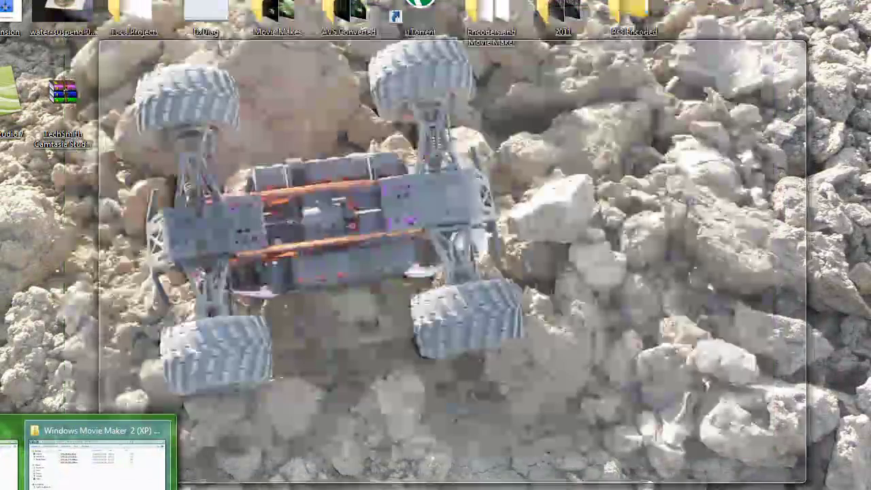
# - Navigate from the Movie Maker 2.6 folder into Shared\Profiles
pyautogui.click(8, 453)
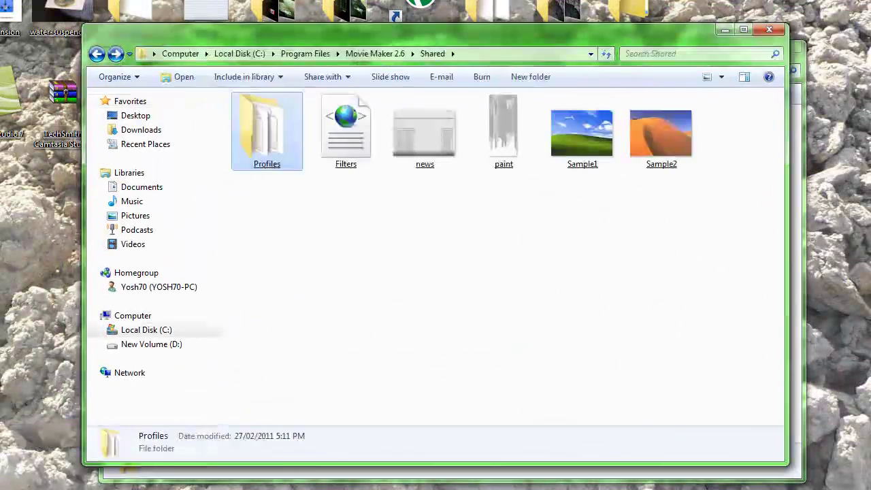
pyautogui.click(97, 54)
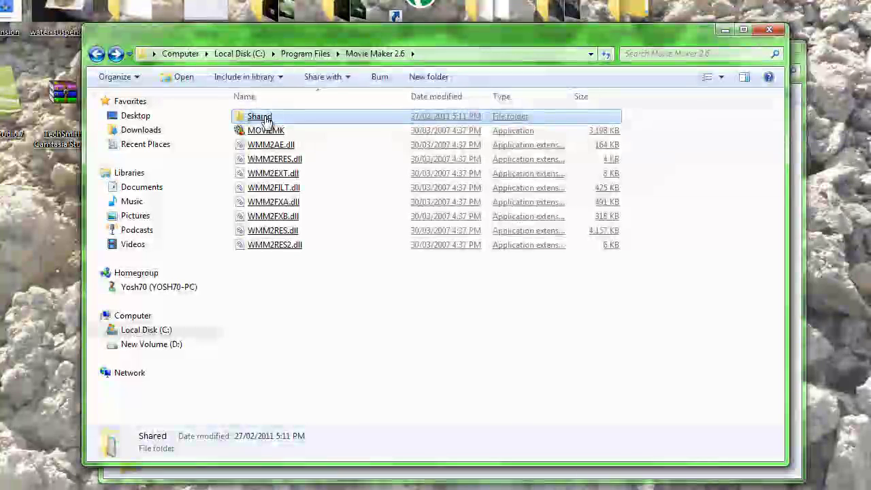
pyautogui.doubleClick(266, 119)
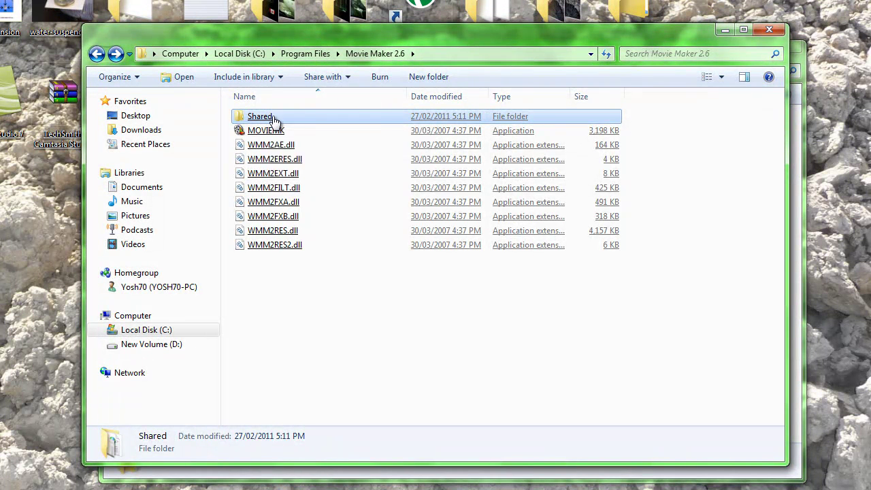
pyautogui.click(251, 114)
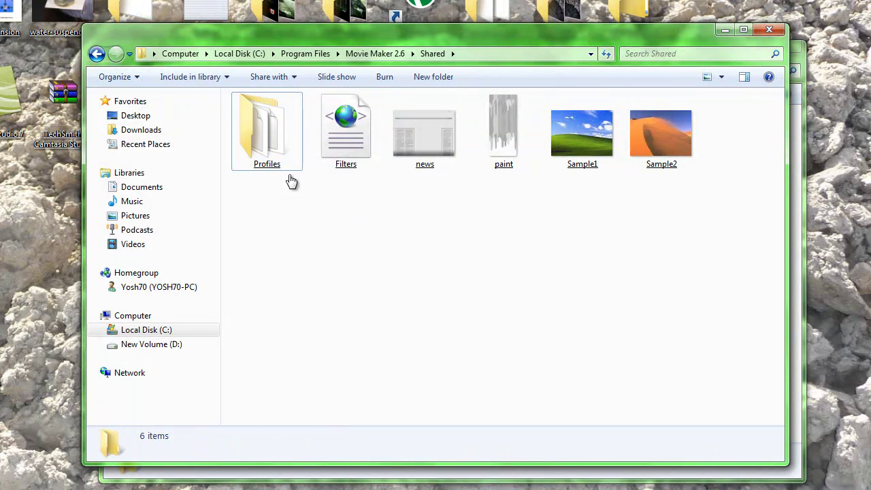
pyautogui.click(267, 151)
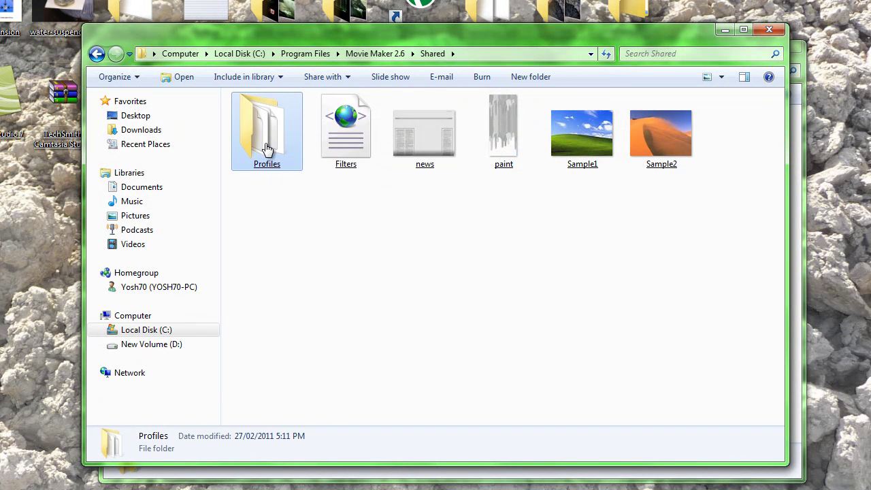
pyautogui.doubleClick(267, 149)
# - Select the four WMV-HD .prx files to verify them, then close the Profiles window
pyautogui.moveTo(239, 243); pyautogui.dragTo(361, 117)
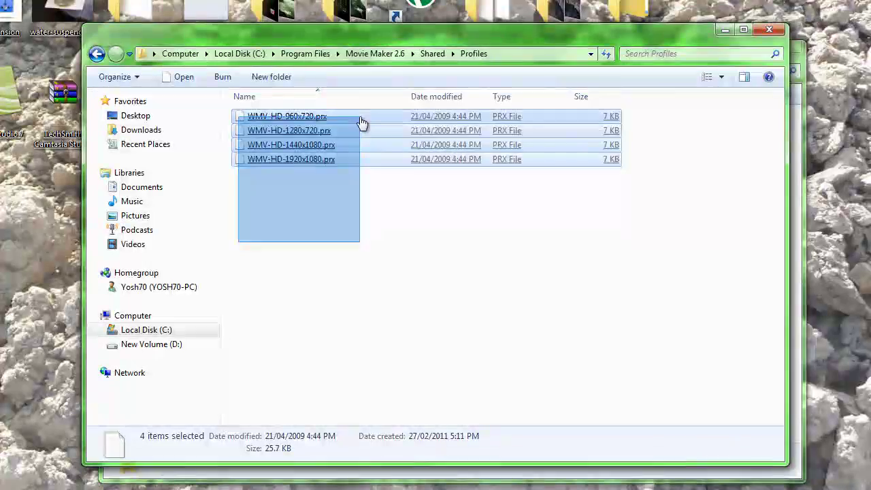
pyautogui.click(316, 246)
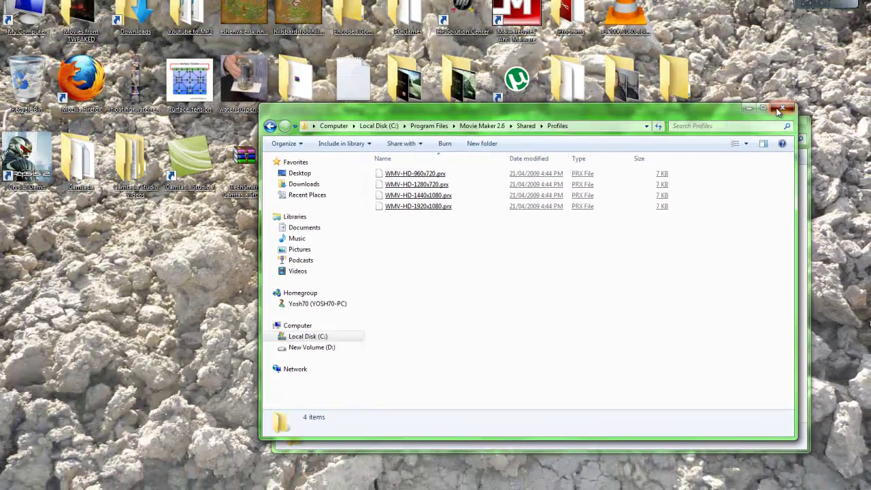
pyautogui.click(781, 110)
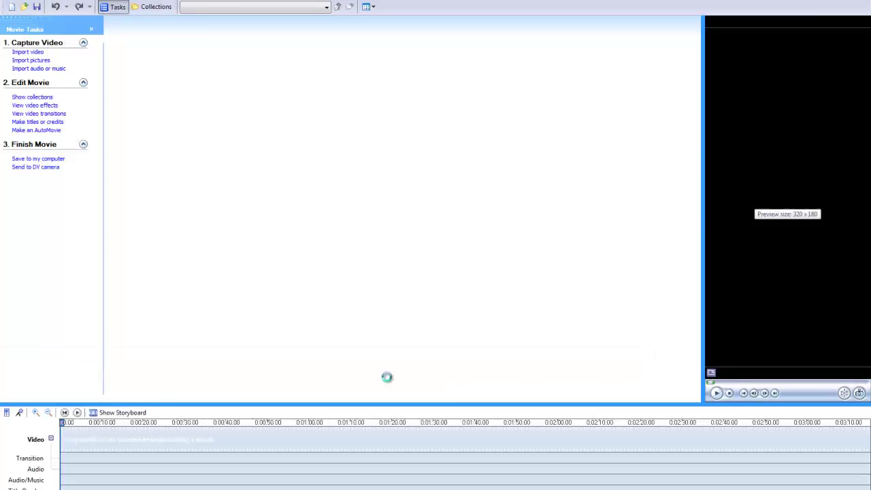
pyautogui.moveTo(142, 75); pyautogui.dragTo(145, 474)
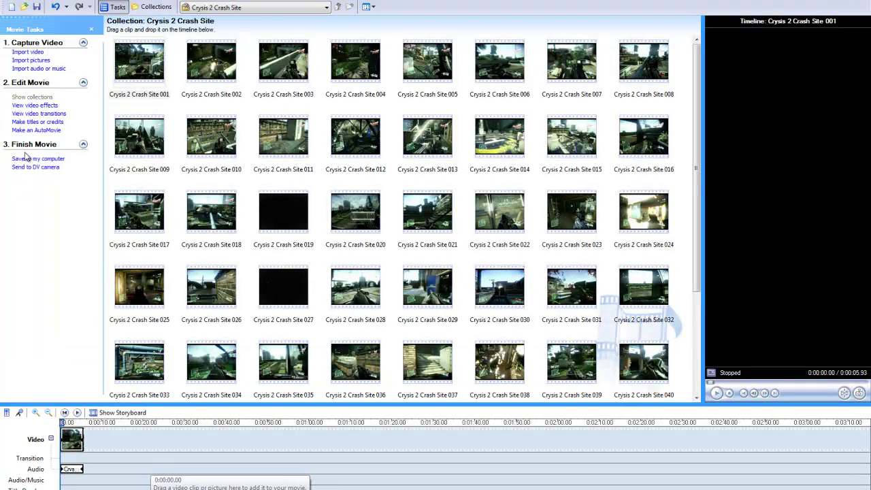
pyautogui.click(41, 159)
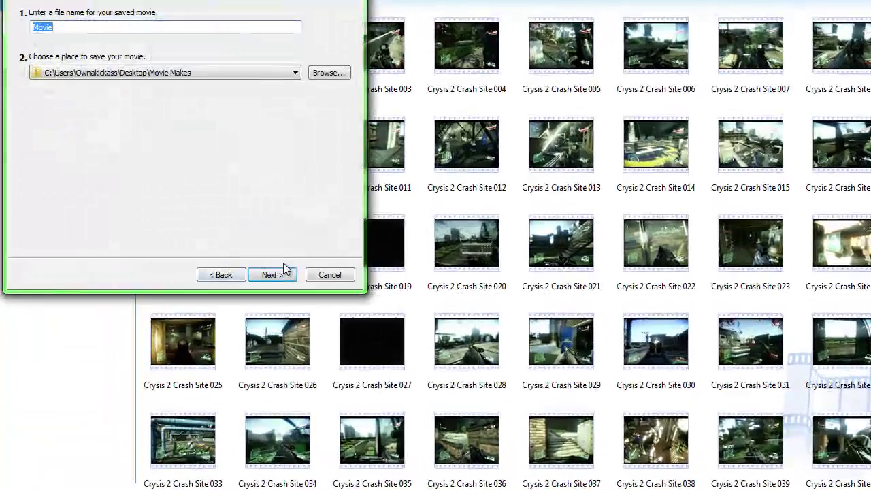
pyautogui.click(272, 274)
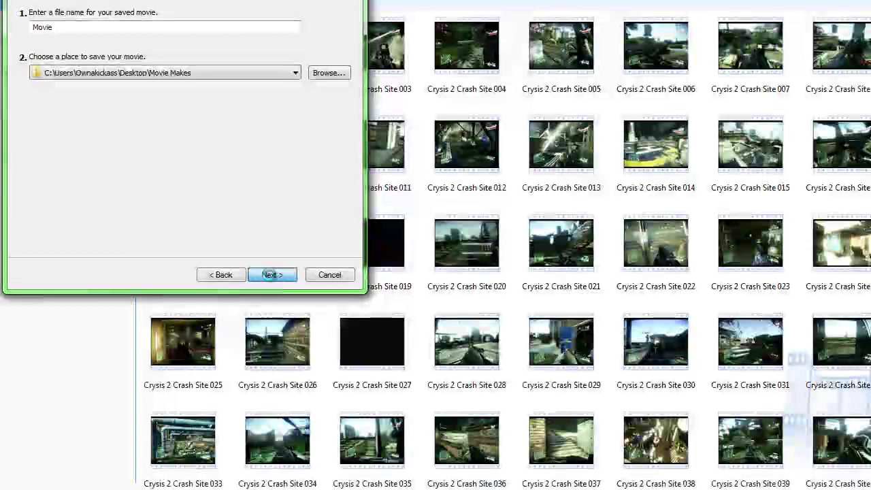
pyautogui.click(23, 14)
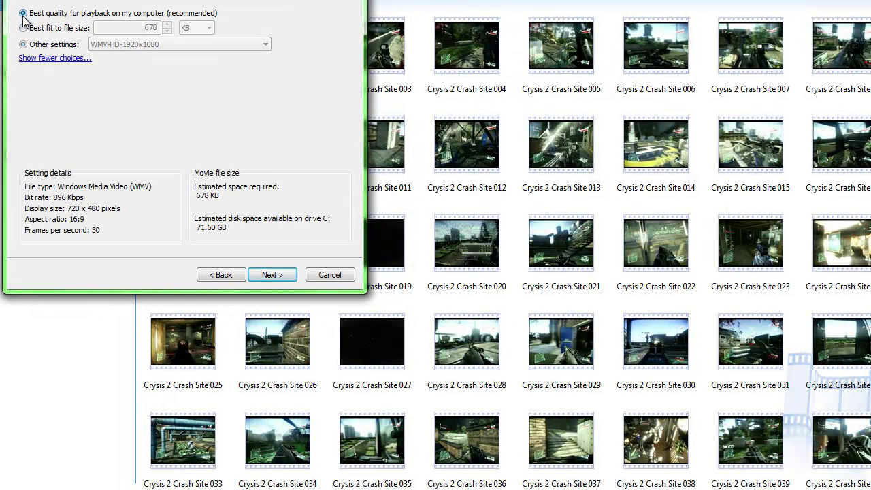
pyautogui.click(42, 59)
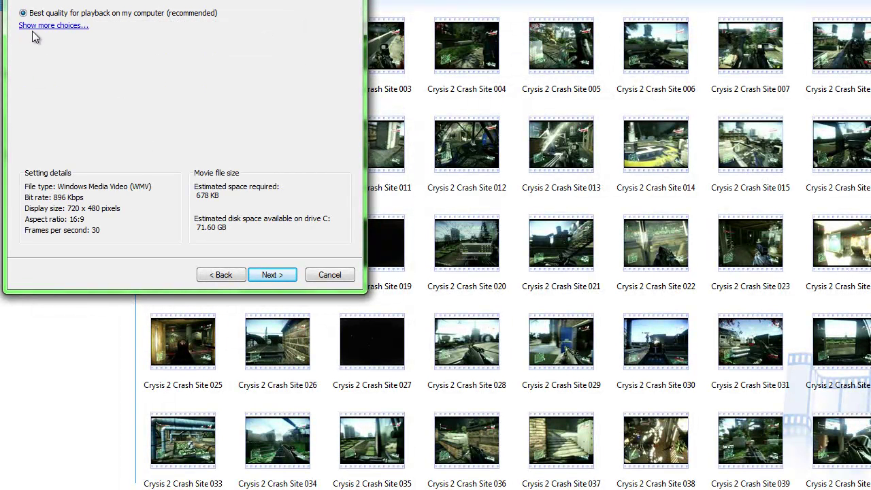
pyautogui.click(38, 25)
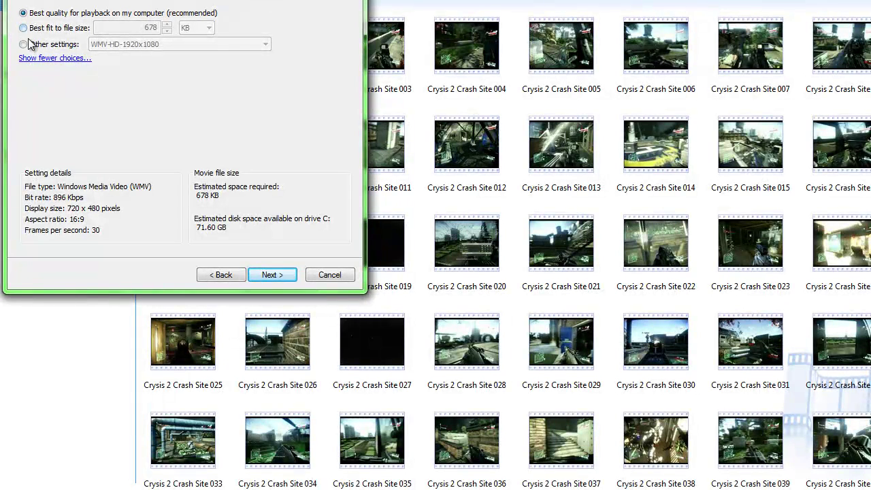
pyautogui.click(25, 45)
pyautogui.click(136, 45)
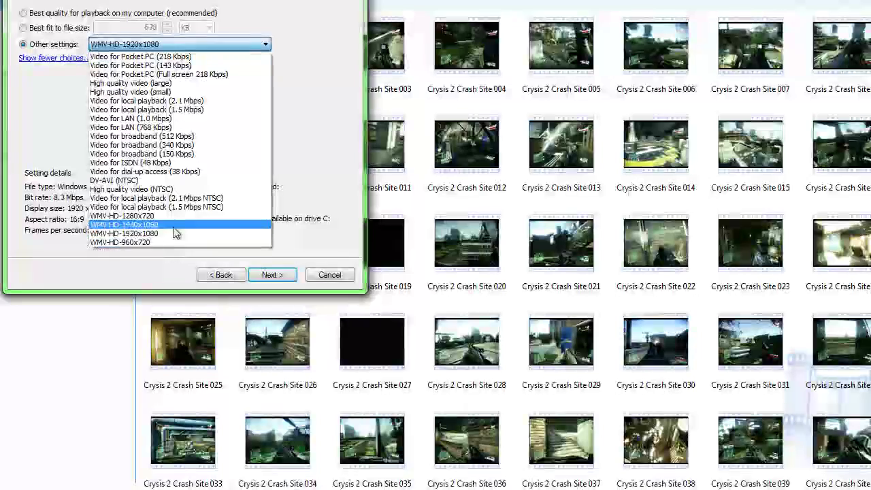
pyautogui.click(234, 235)
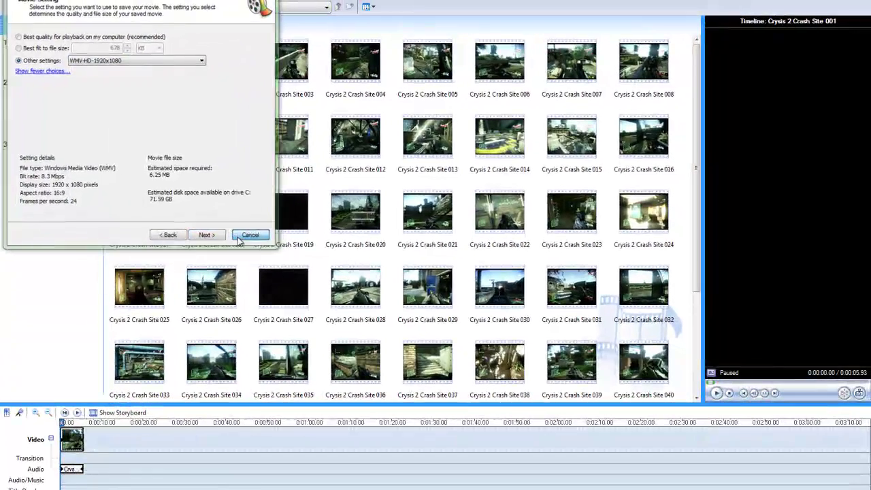
pyautogui.click(330, 274)
pyautogui.hotkey('alt', 'F4')
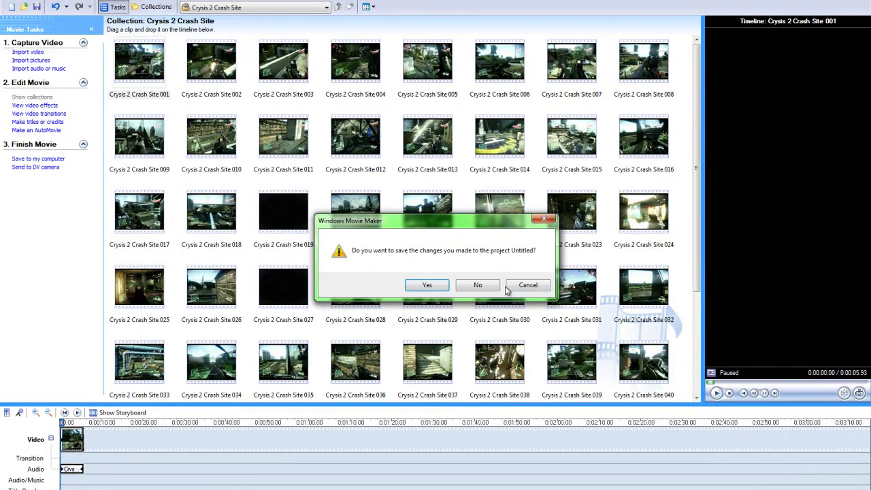
# - Discard the unsaved project, close the HD Plugins folder window and the AVS4YOU browser tab
pyautogui.click(481, 284)
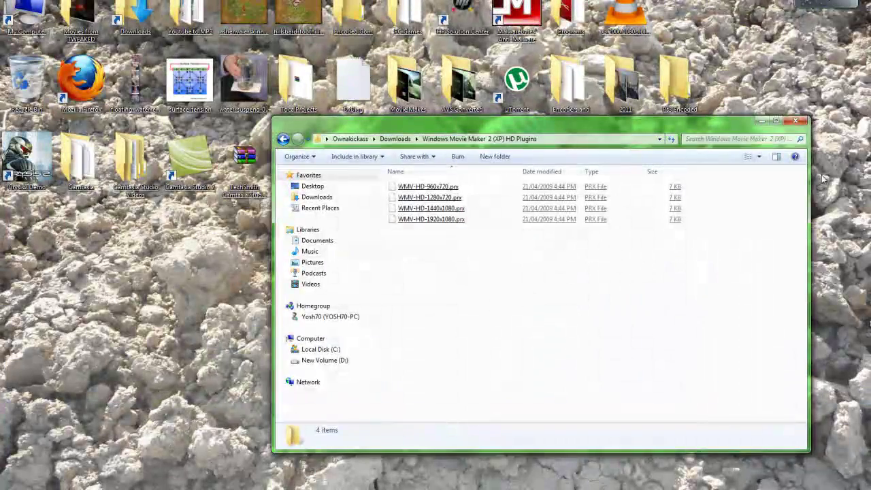
pyautogui.hotkey('alt', 'F4')
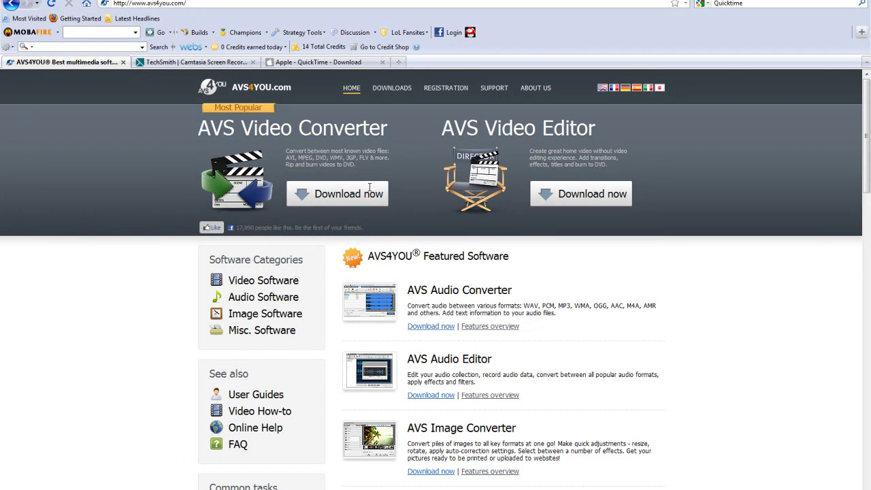
pyautogui.click(124, 62)
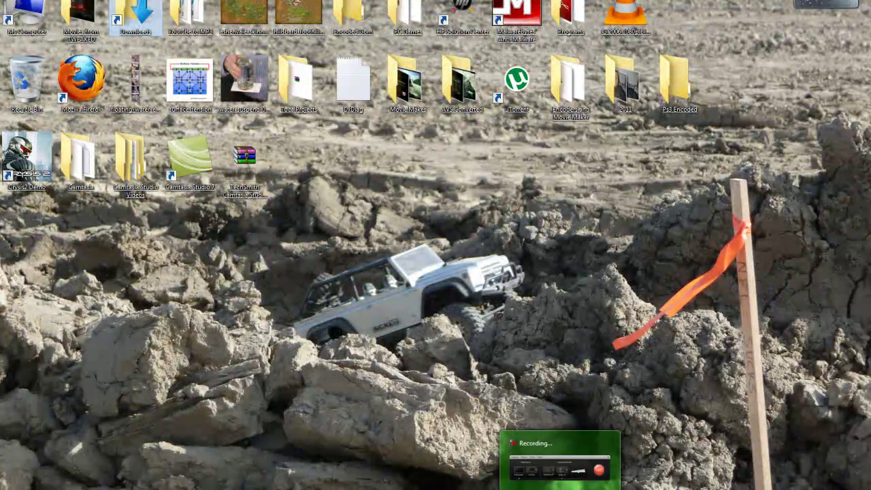
# - Restore Firefox from the taskbar, showing the TechSmith Camtasia Studio product page
pyautogui.moveTo(142, 489)
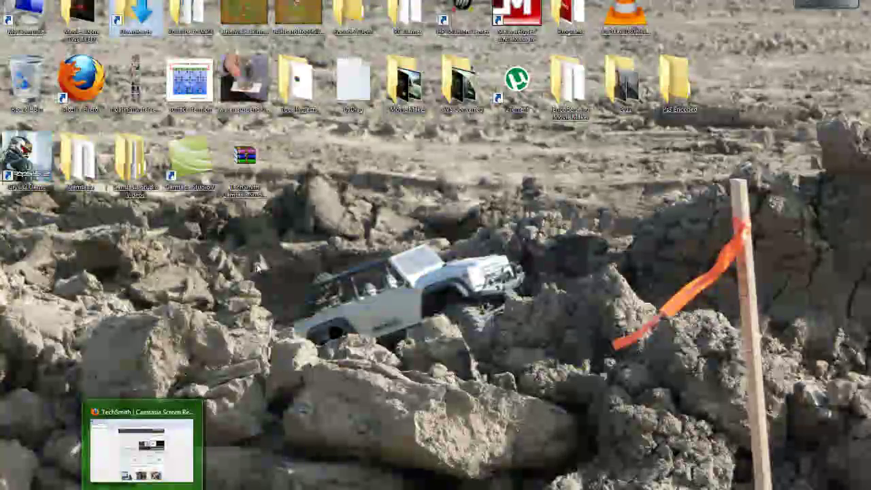
pyautogui.click(259, 174)
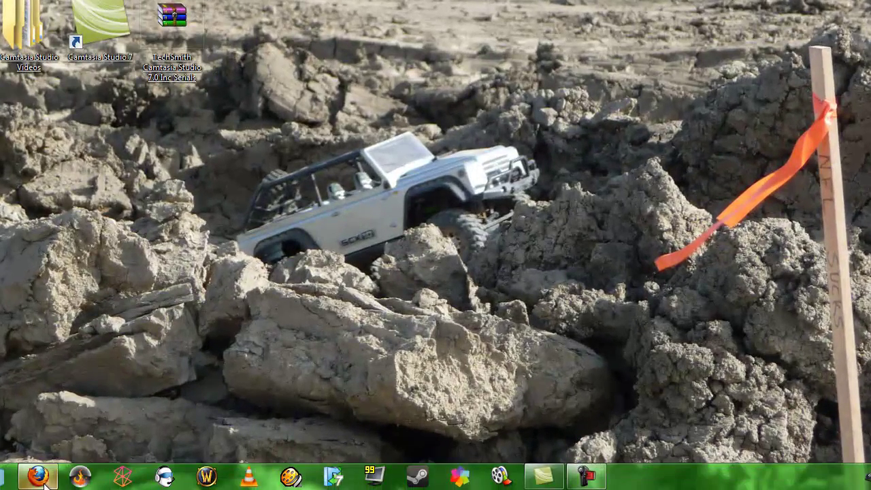
pyautogui.click(42, 481)
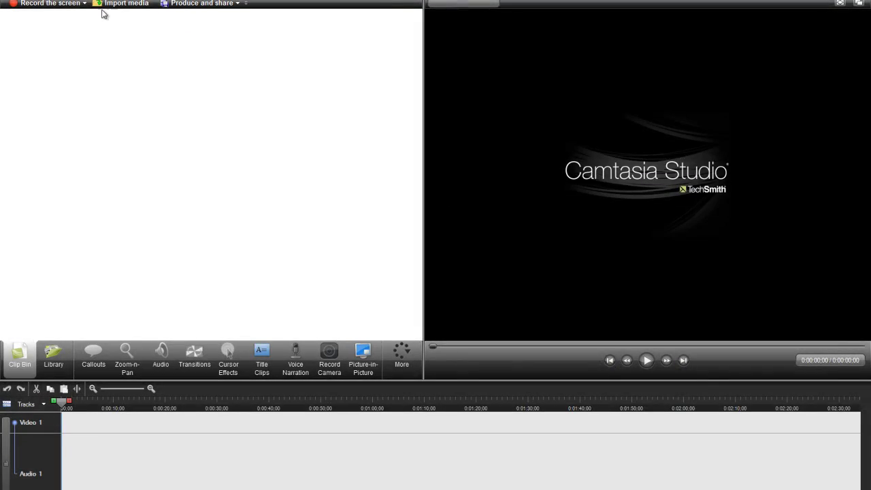
# - Dismiss the empty-timeline Produce warning and open the Import media chooser on AVS Converted
pyautogui.click(225, 5)
pyautogui.click(524, 275)
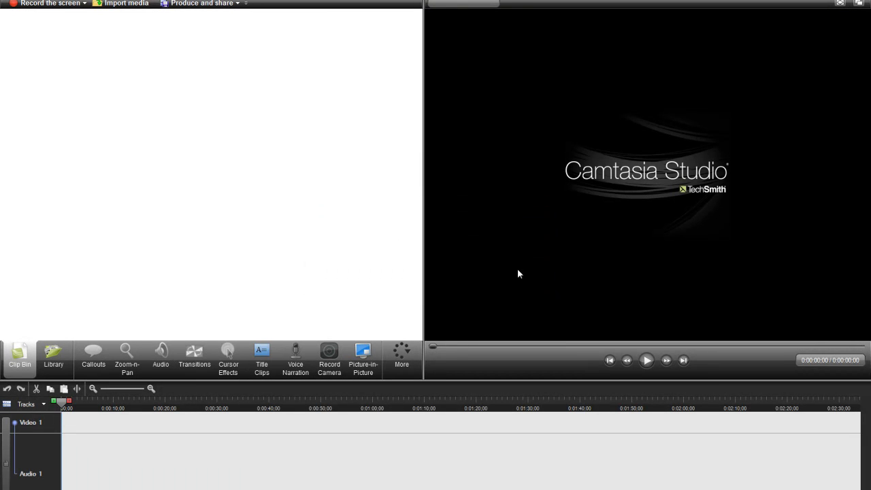
pyautogui.click(237, 4)
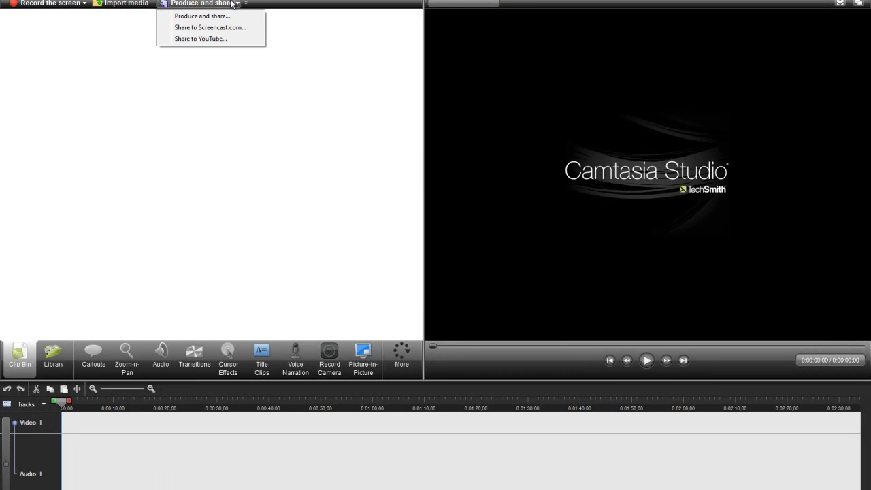
pyautogui.click(238, 4)
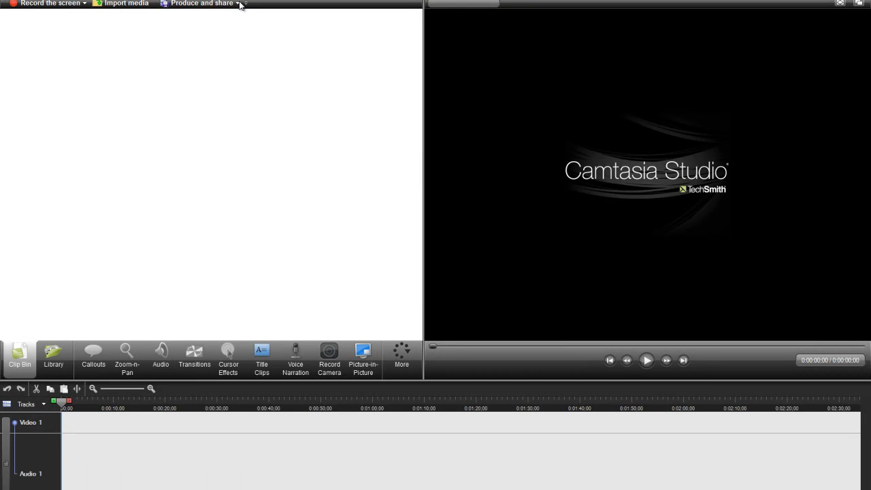
pyautogui.click(14, 0)
pyautogui.click(121, 6)
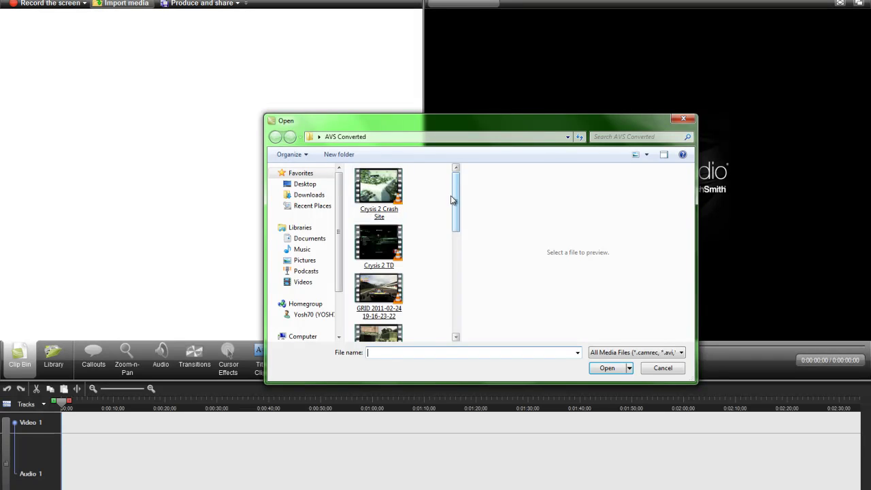
# - Import SOS.avi from AVS Converted and drag it onto the timeline
pyautogui.moveTo(455, 222); pyautogui.dragTo(454, 253)
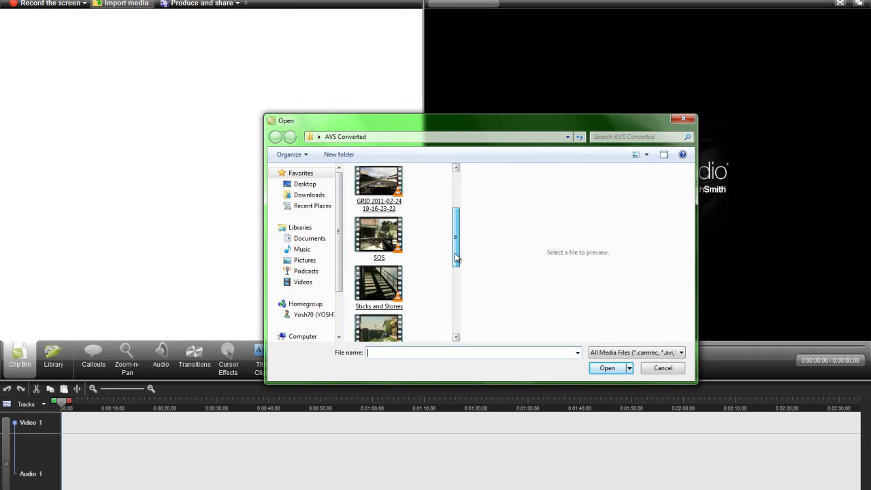
pyautogui.doubleClick(376, 242)
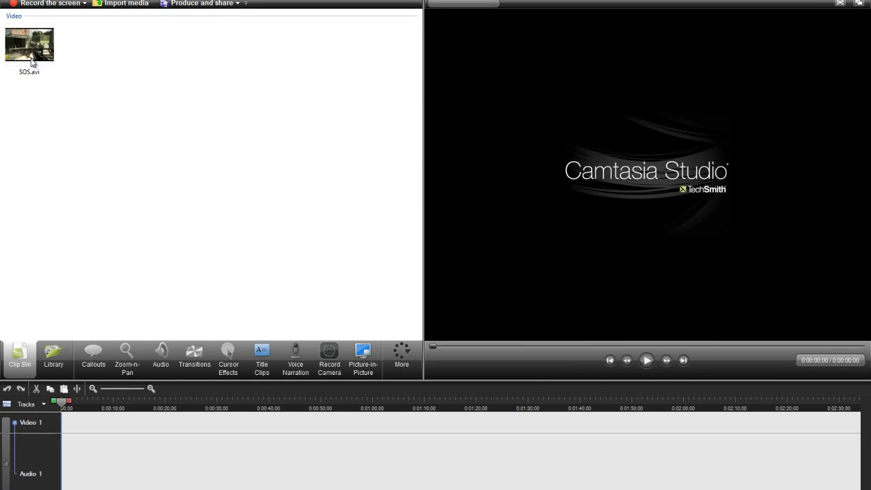
pyautogui.moveTo(32, 62); pyautogui.dragTo(99, 426)
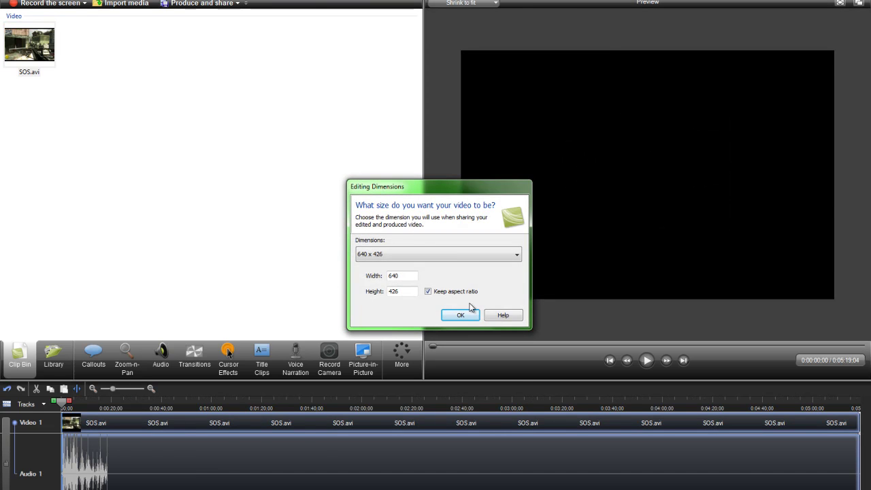
# - Keep the editing dimensions at 640 x 426 and confirm them
pyautogui.click(482, 256)
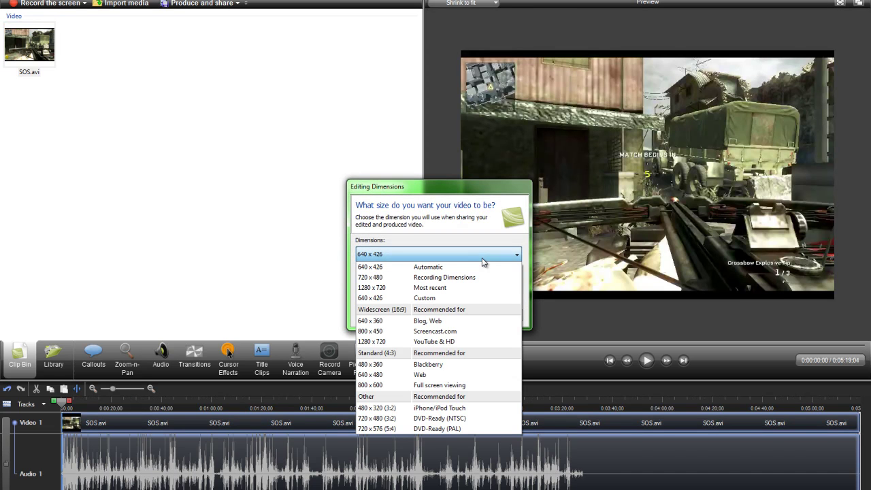
pyautogui.click(482, 261)
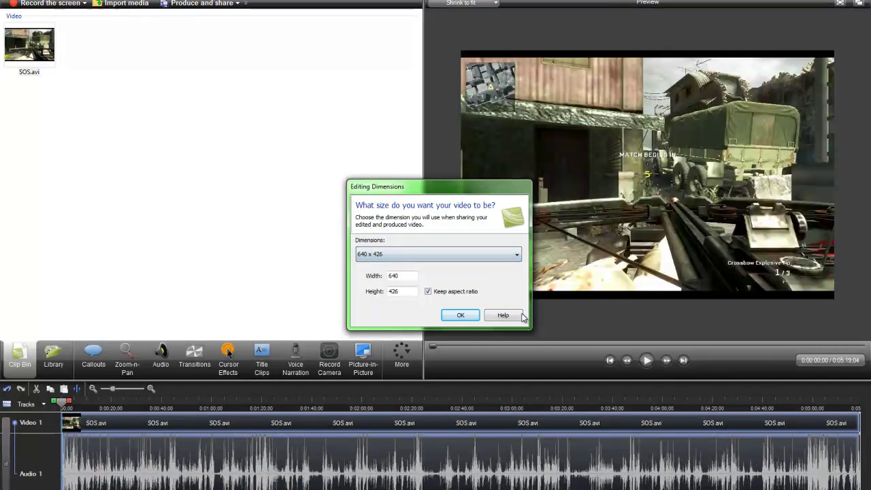
pyautogui.click(514, 315)
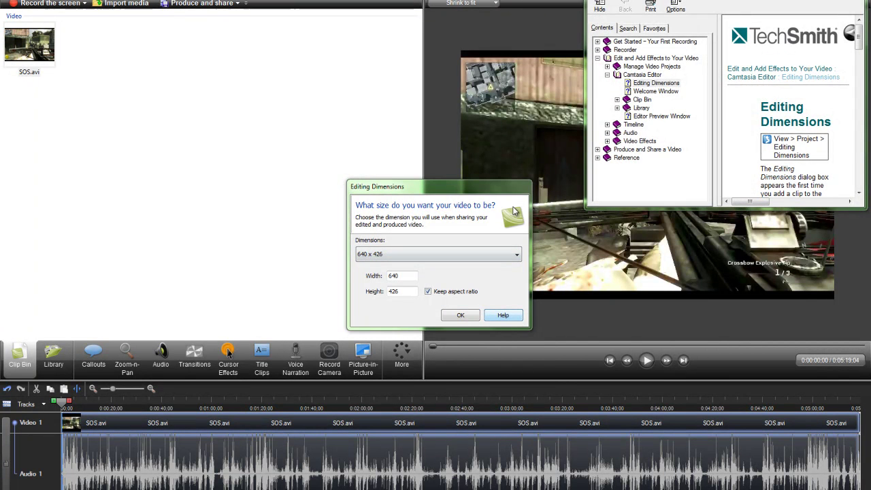
pyautogui.click(461, 315)
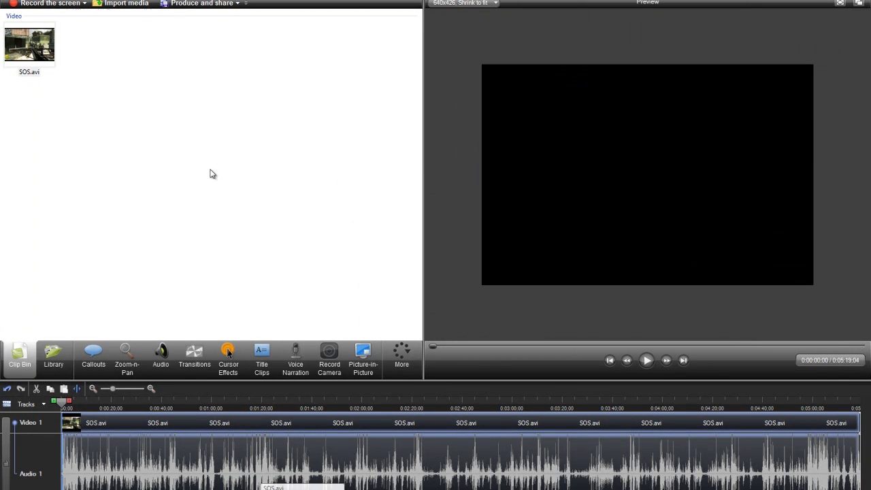
# - Start the Production Wizard and open Manage Production Presets to browse the existing presets
pyautogui.click(238, 4)
pyautogui.click(201, 15)
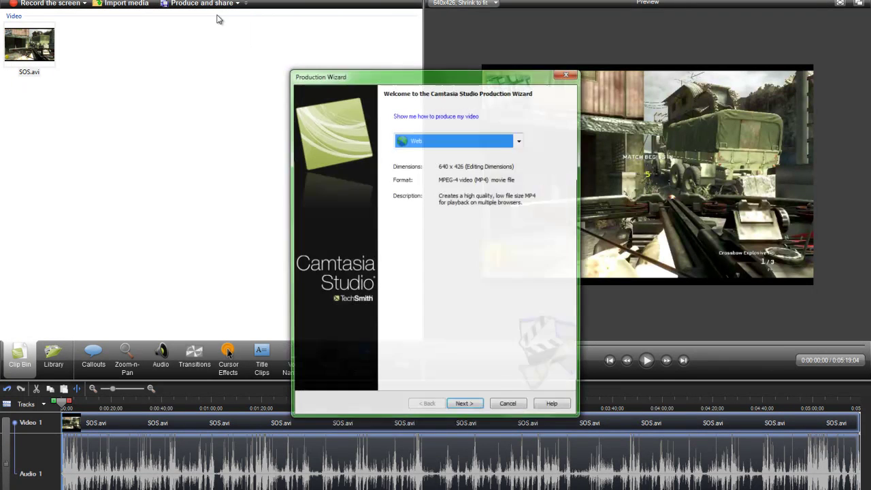
pyautogui.click(512, 140)
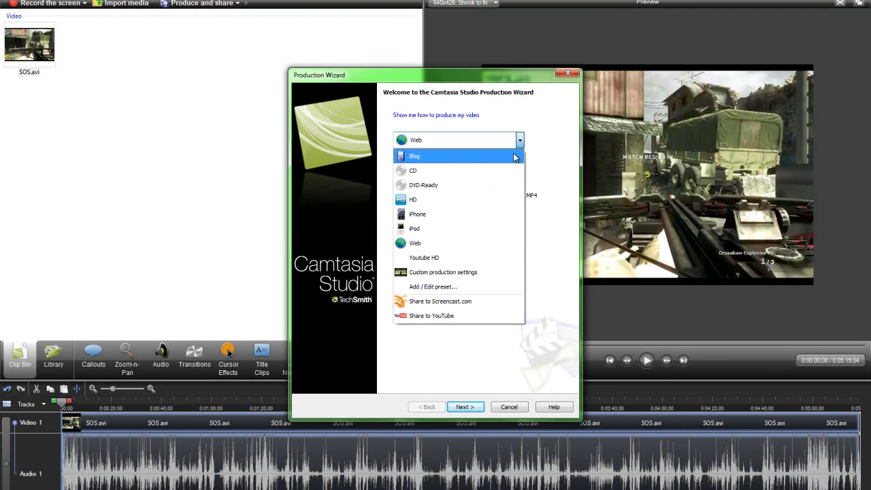
pyautogui.click(448, 290)
pyautogui.click(415, 162)
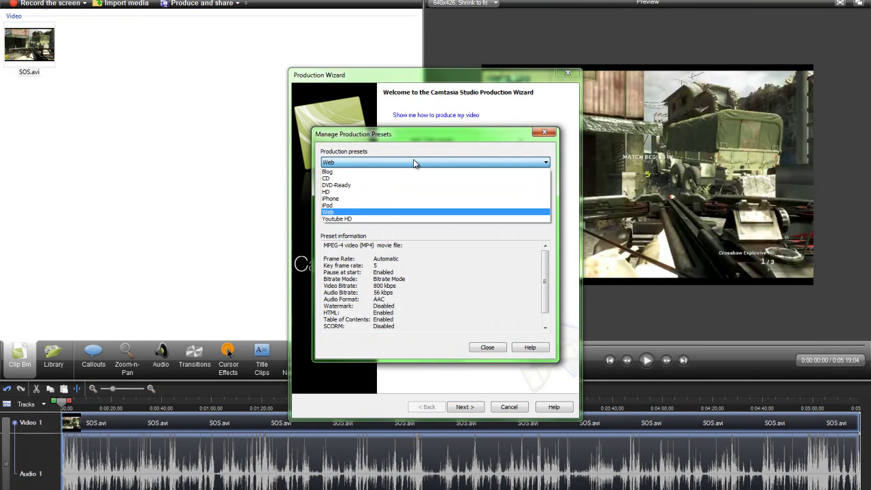
pyautogui.click(391, 170)
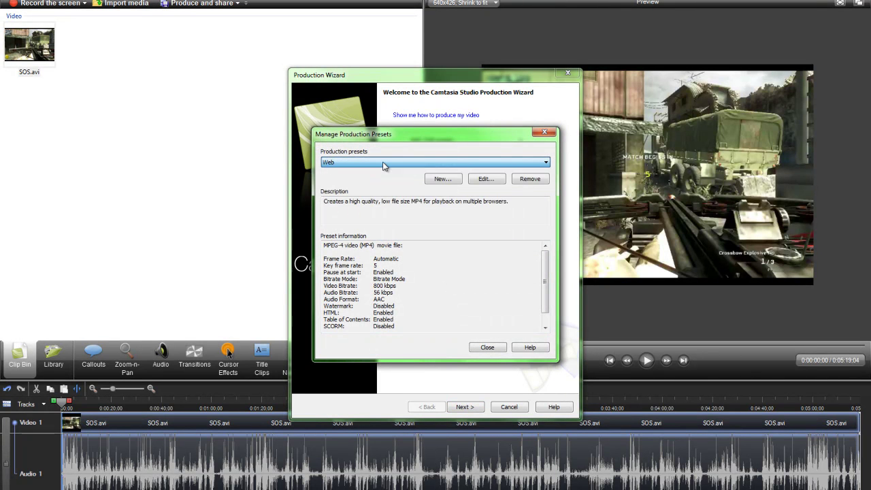
# - Create a new preset named 'Example' with MOV - QuickTime movie as its output format
pyautogui.click(443, 178)
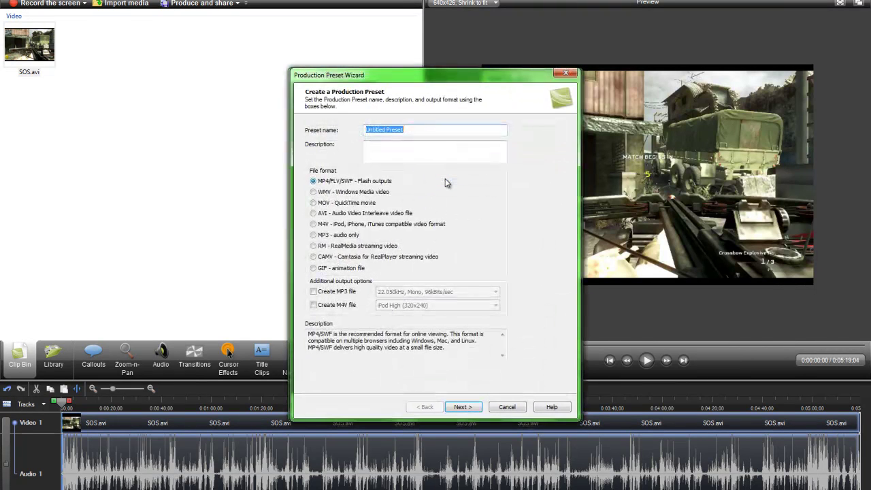
pyautogui.write('Example')
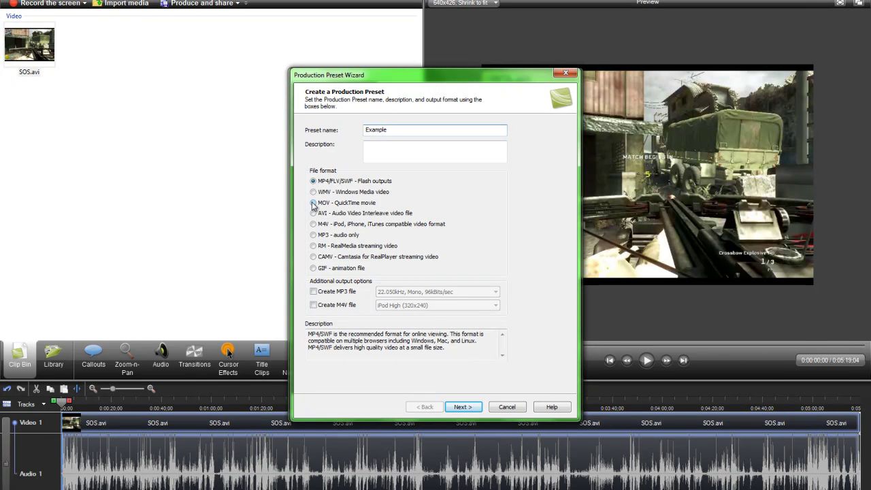
pyautogui.click(314, 203)
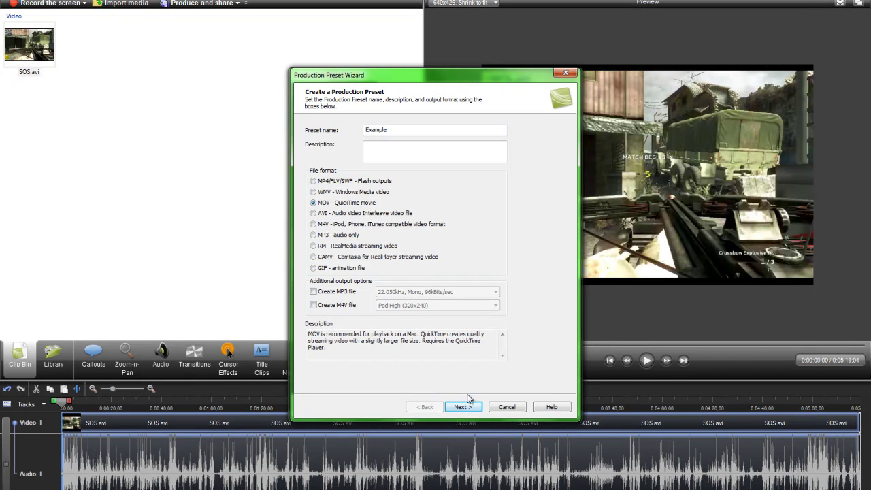
pyautogui.click(393, 146)
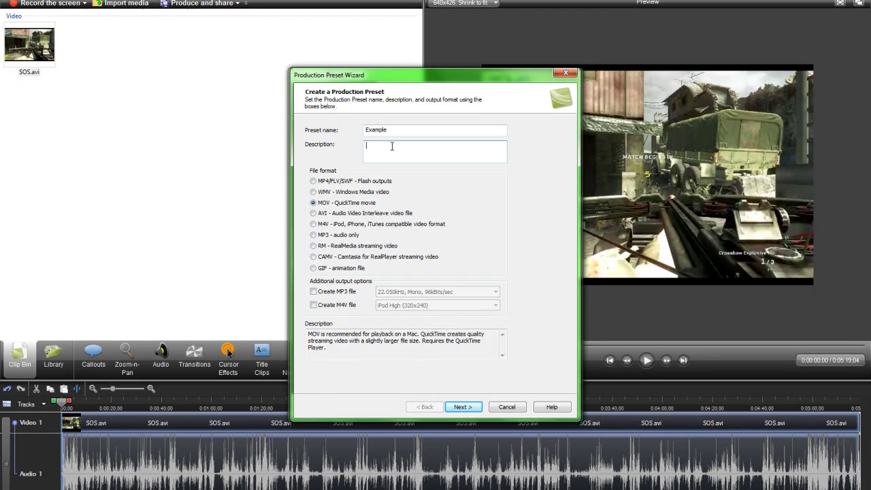
pyautogui.click(467, 408)
# - Set the QuickTime video compression settings to 30 fps frame rate and Best quality
pyautogui.click(344, 140)
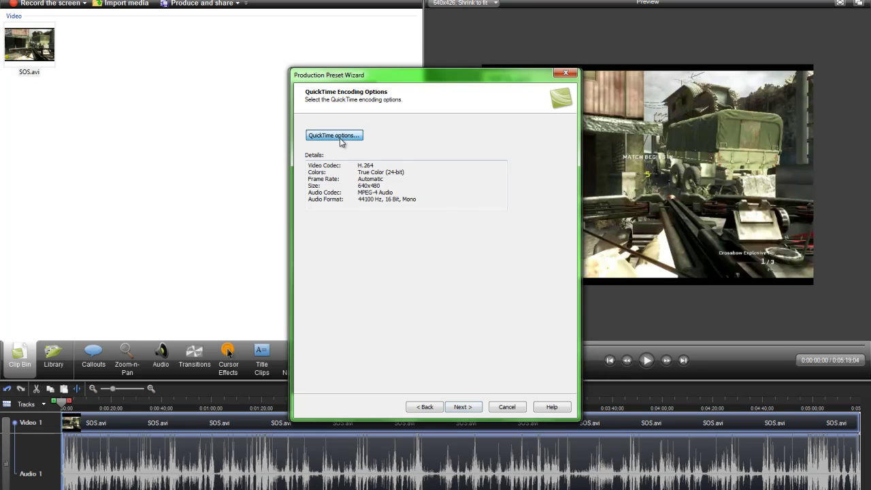
pyautogui.click(382, 103)
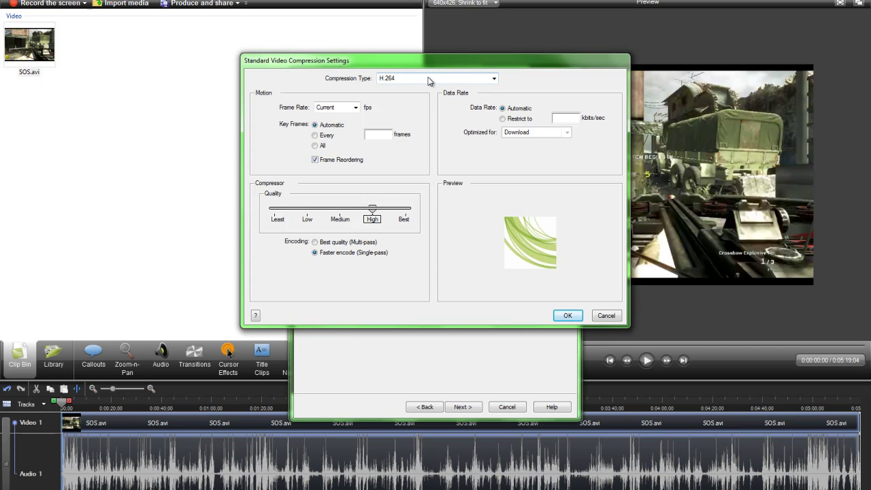
pyautogui.click(355, 107)
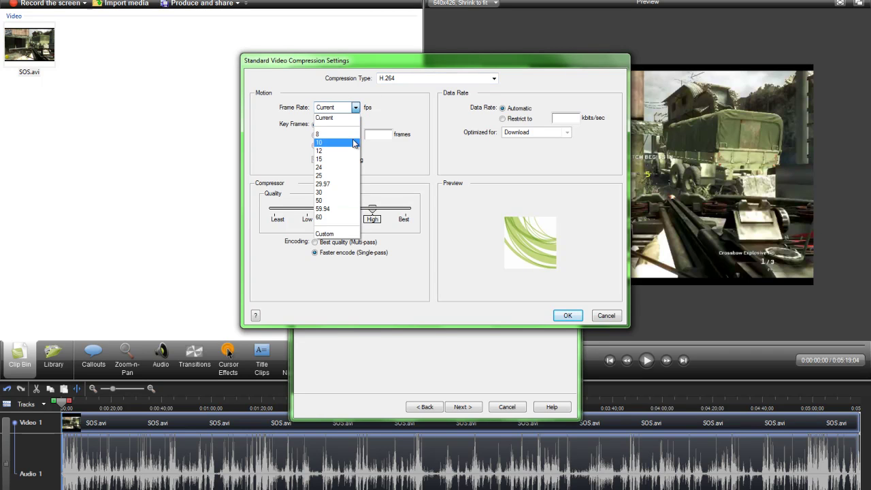
pyautogui.click(335, 194)
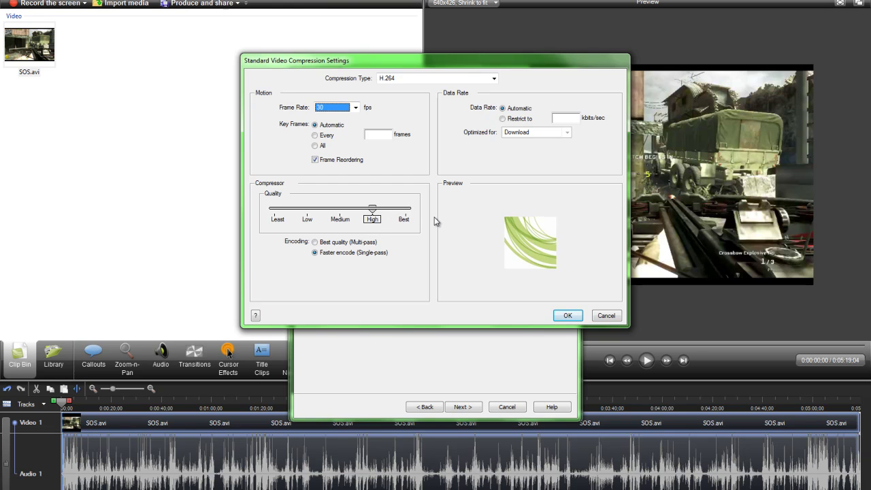
pyautogui.click(406, 219)
pyautogui.click(566, 316)
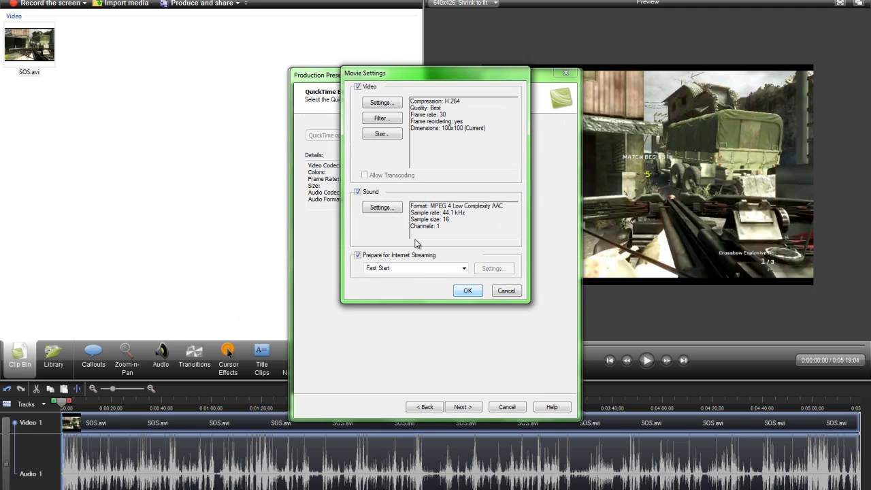
# - Set the sound to 48.000 kHz stereo with MPEG 4 Low Complexity AAC, and confirm the movie settings
pyautogui.click(382, 207)
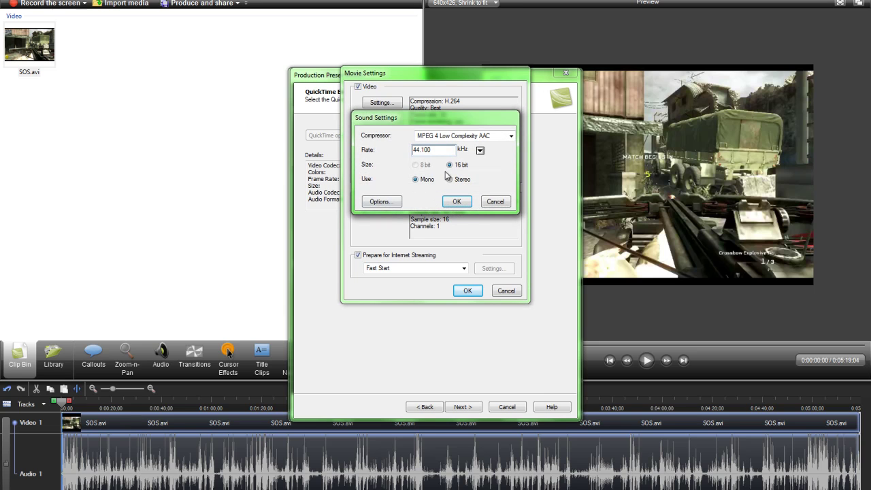
pyautogui.click(481, 151)
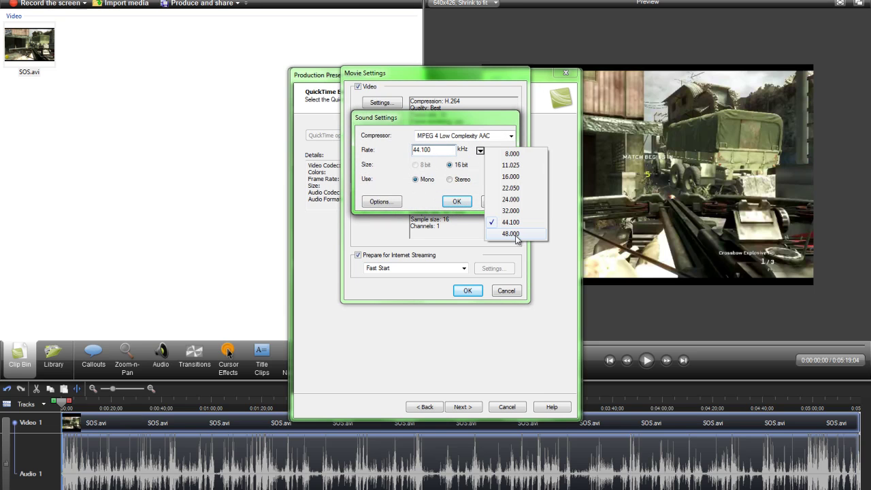
pyautogui.click(512, 234)
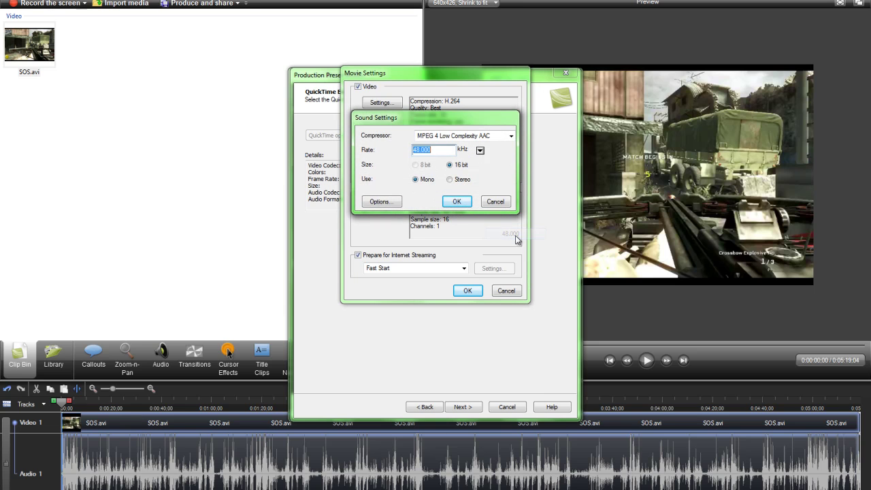
pyautogui.click(450, 179)
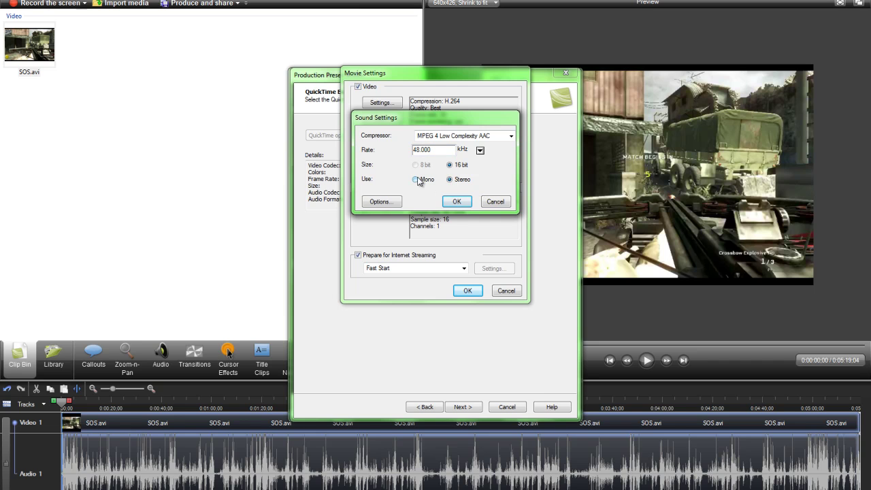
pyautogui.click(511, 136)
pyautogui.click(511, 136)
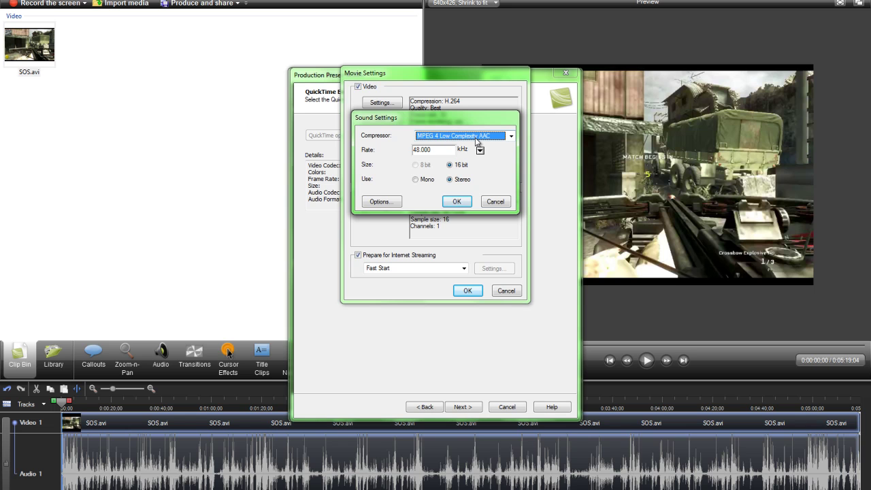
pyautogui.click(456, 201)
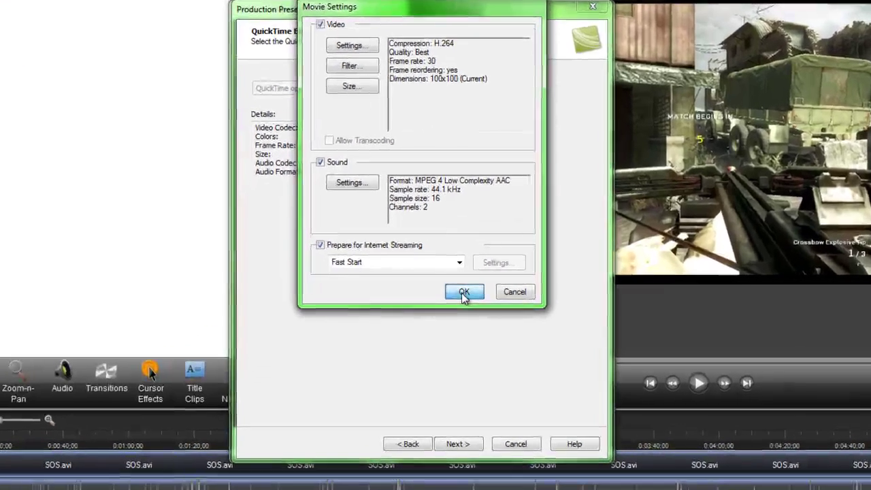
pyautogui.click(467, 290)
# - Enter a custom video size of 1680 x 1050 for the preset
pyautogui.click(459, 443)
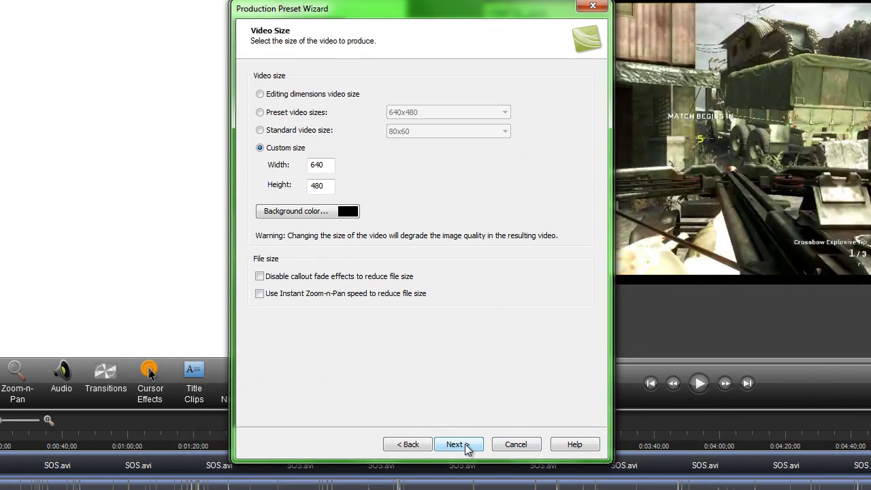
pyautogui.moveTo(328, 165); pyautogui.dragTo(248, 152)
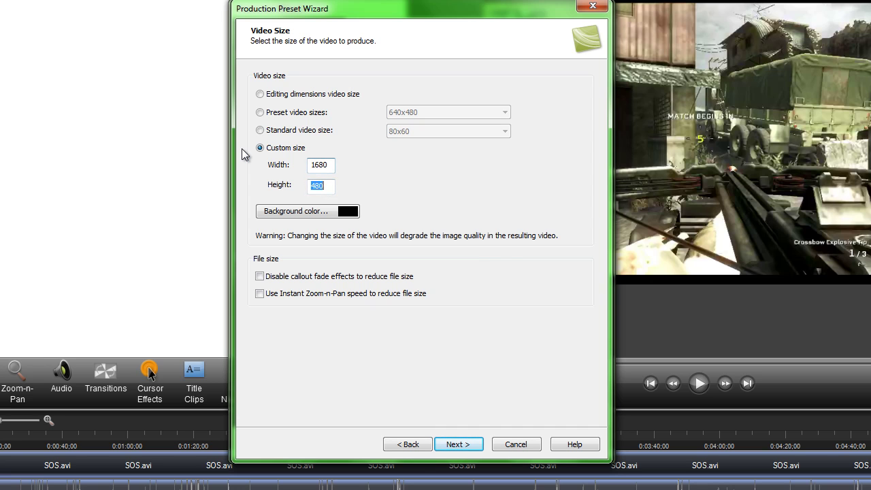
pyautogui.write('1050')
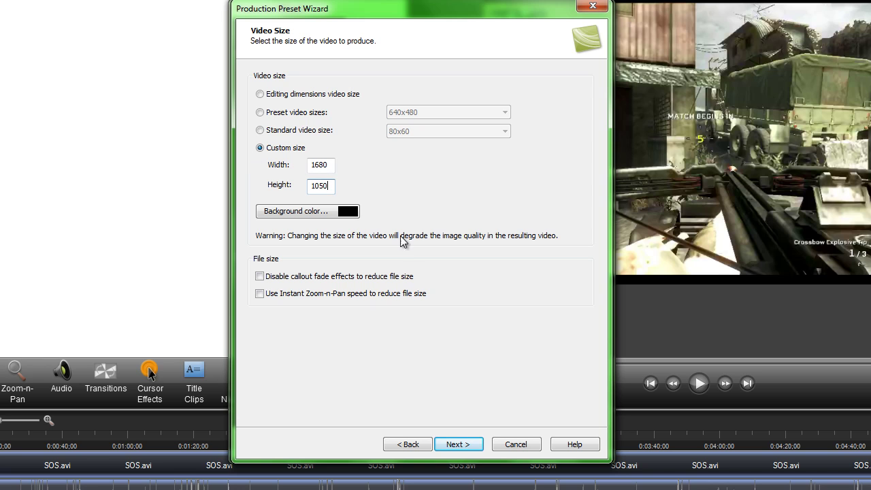
pyautogui.click(479, 445)
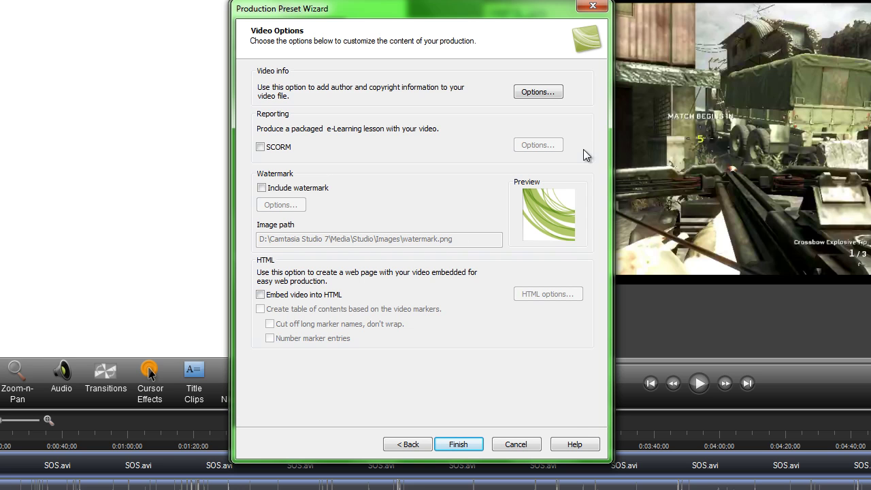
# - Look at the Video info options without changes, then cancel the preset wizard
pyautogui.click(542, 91)
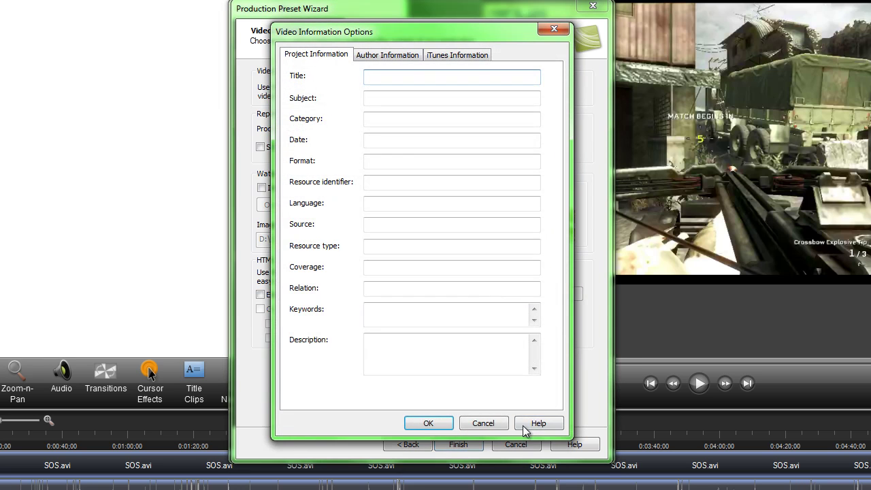
pyautogui.click(480, 420)
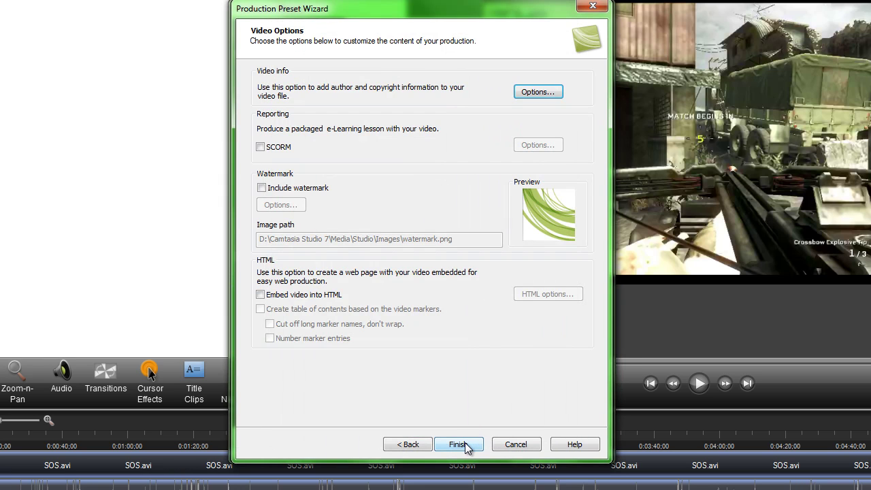
pyautogui.click(511, 446)
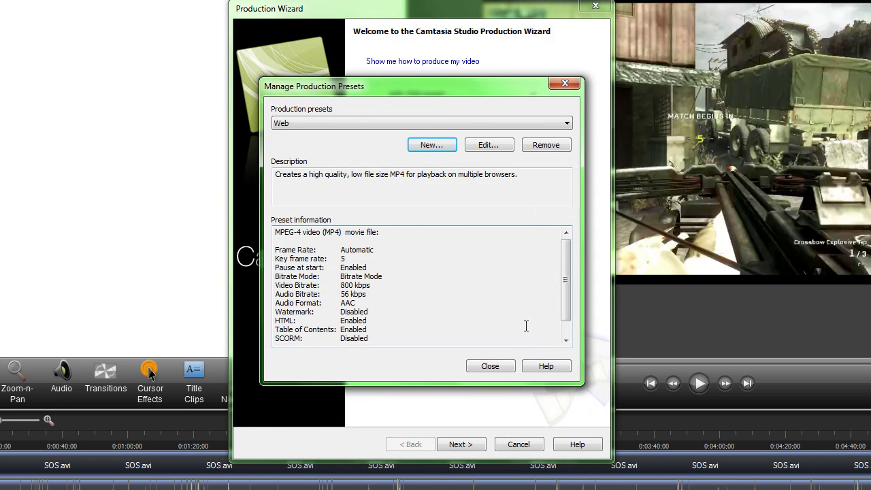
# - Select the Youtube HD preset, confirm it outputs 1680 x 1050 MOV, and close the wizard
pyautogui.click(490, 366)
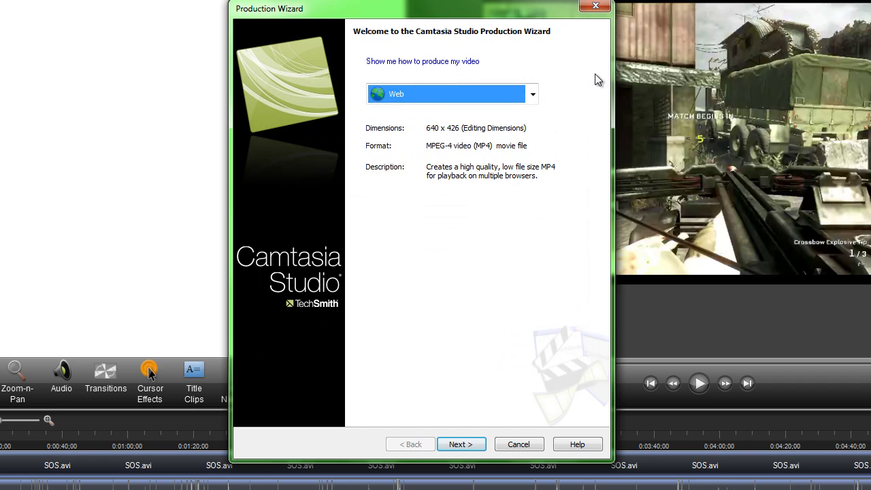
pyautogui.click(532, 95)
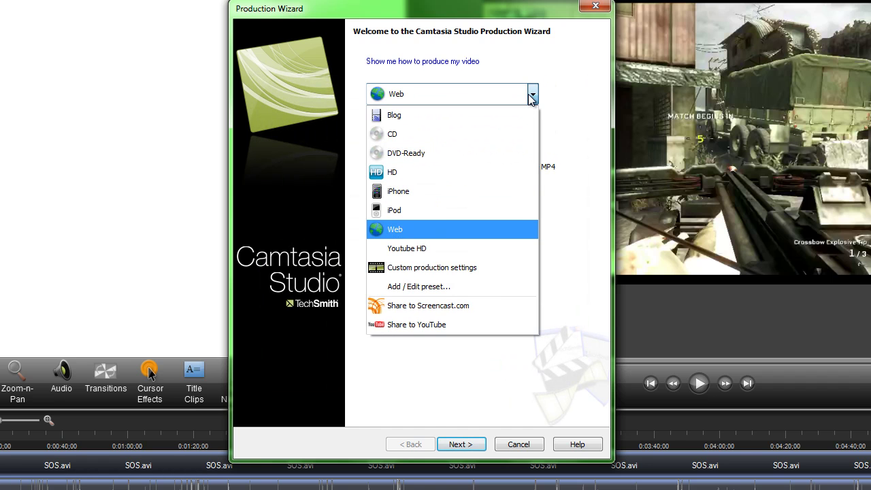
pyautogui.click(462, 249)
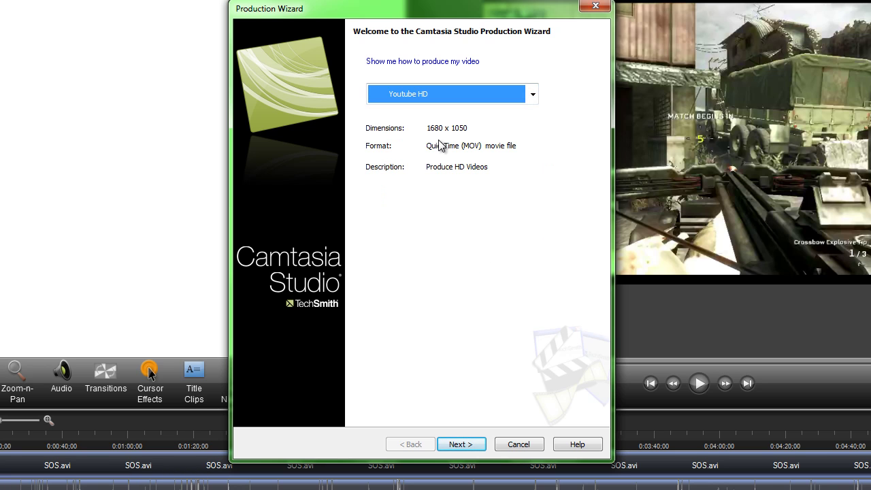
pyautogui.click(533, 94)
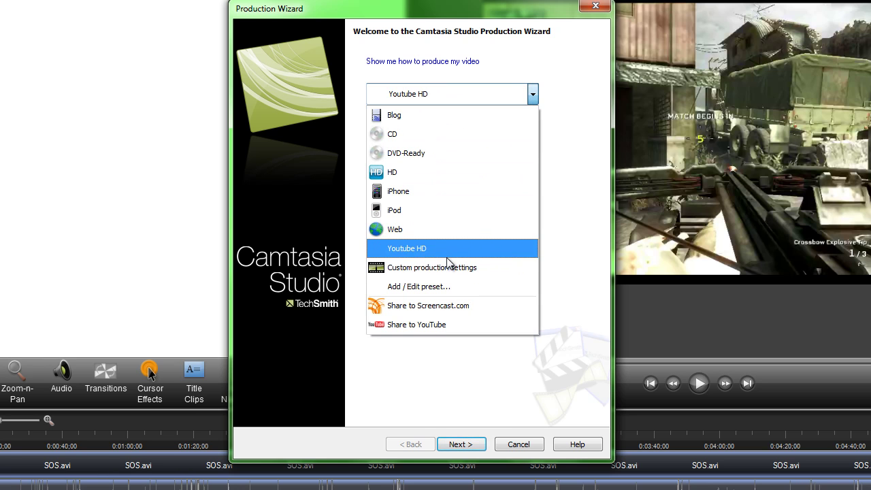
pyautogui.click(535, 93)
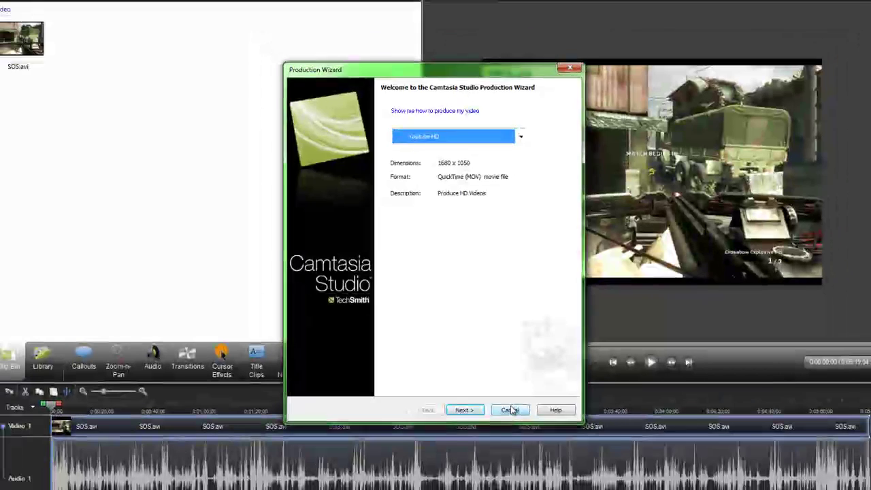
pyautogui.click(517, 438)
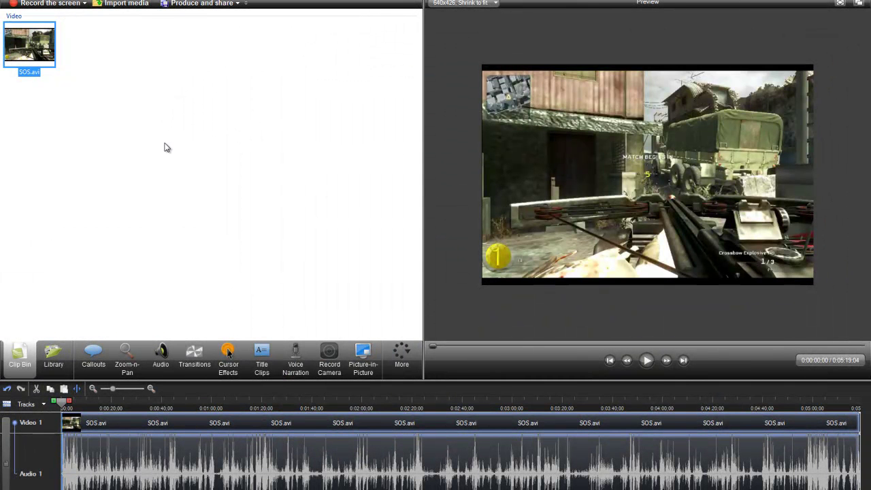
# - Exit Camtasia Studio, answering No to saving the untitled project
pyautogui.hotkey('ctrl', 'n')
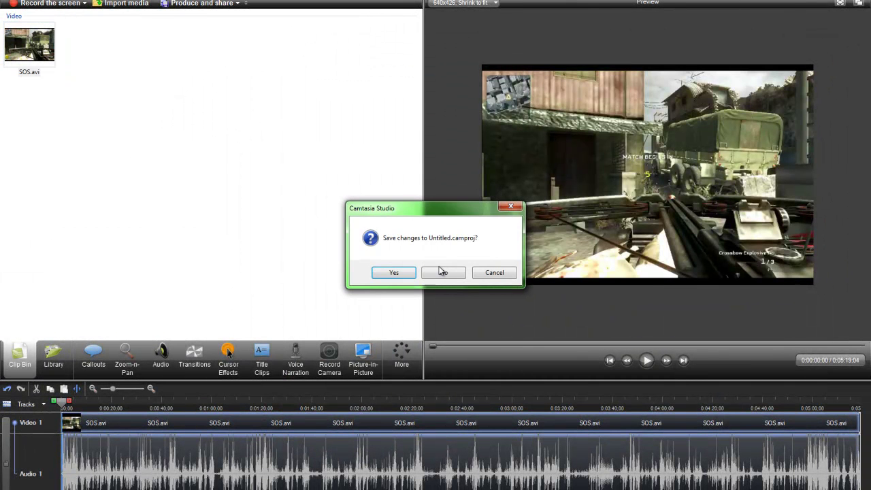
pyautogui.click(442, 273)
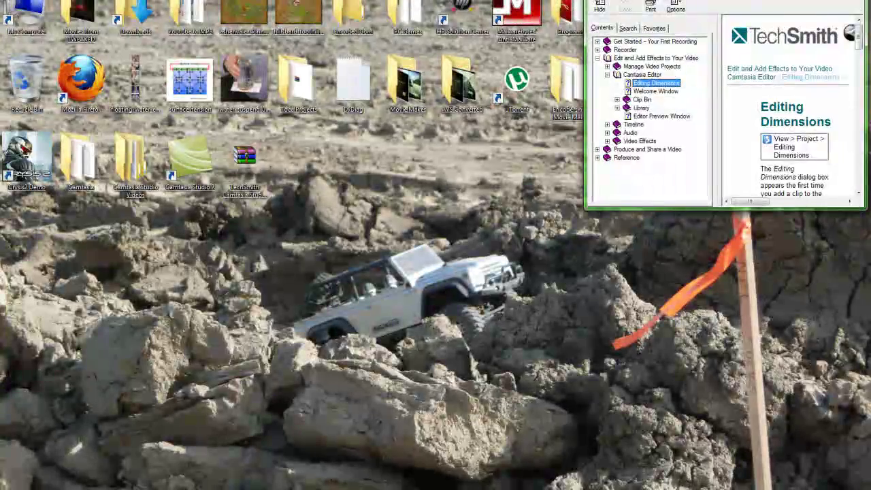